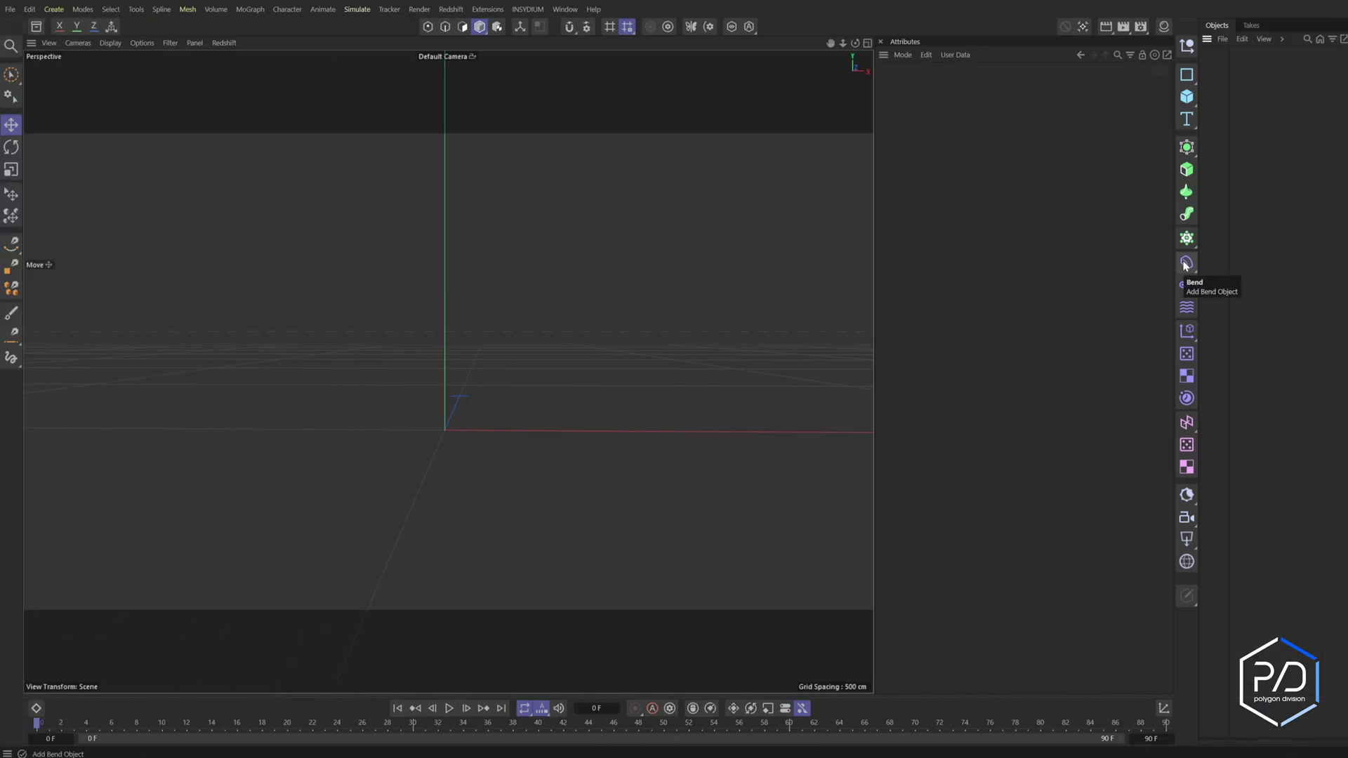
Step: Add a sphere primitive and set its radius to 25 cm
drag(1188, 99, 1295, 159)
click(974, 85)
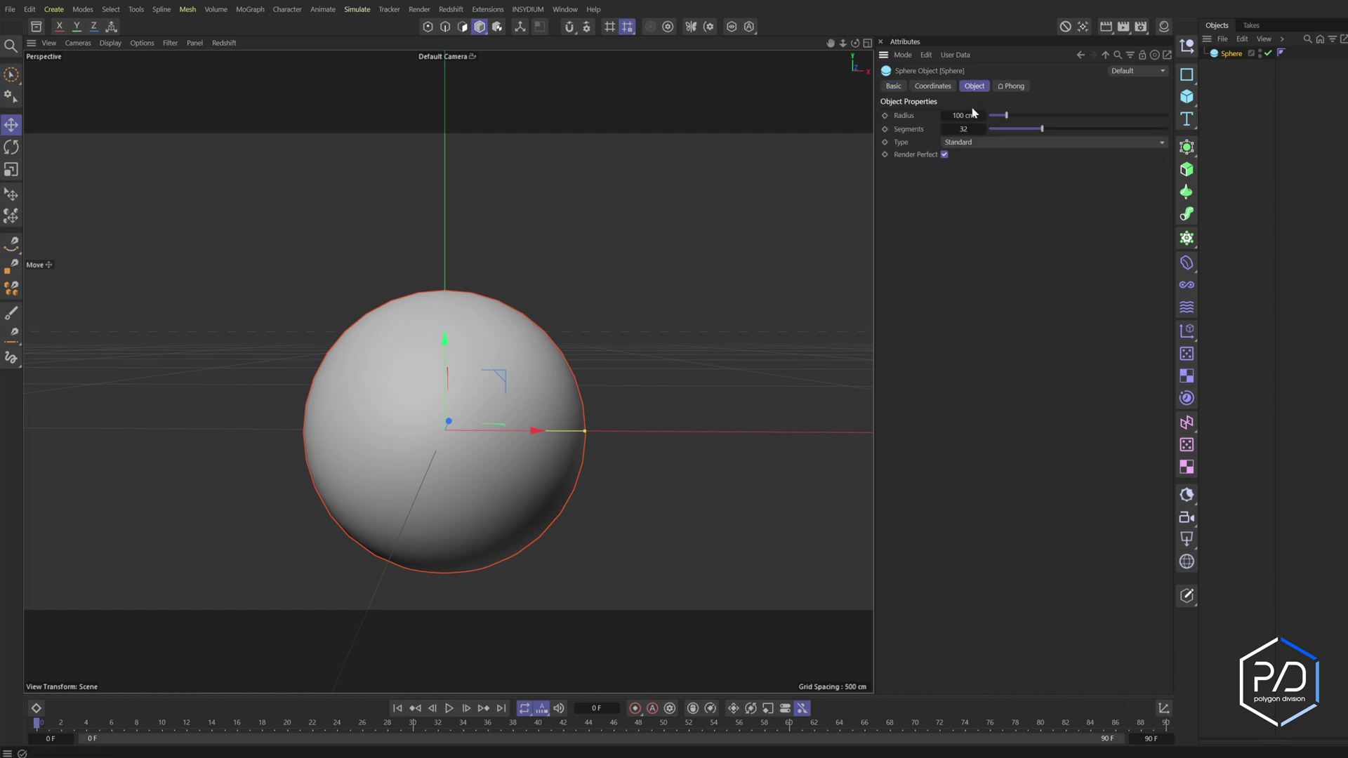
key(Return)
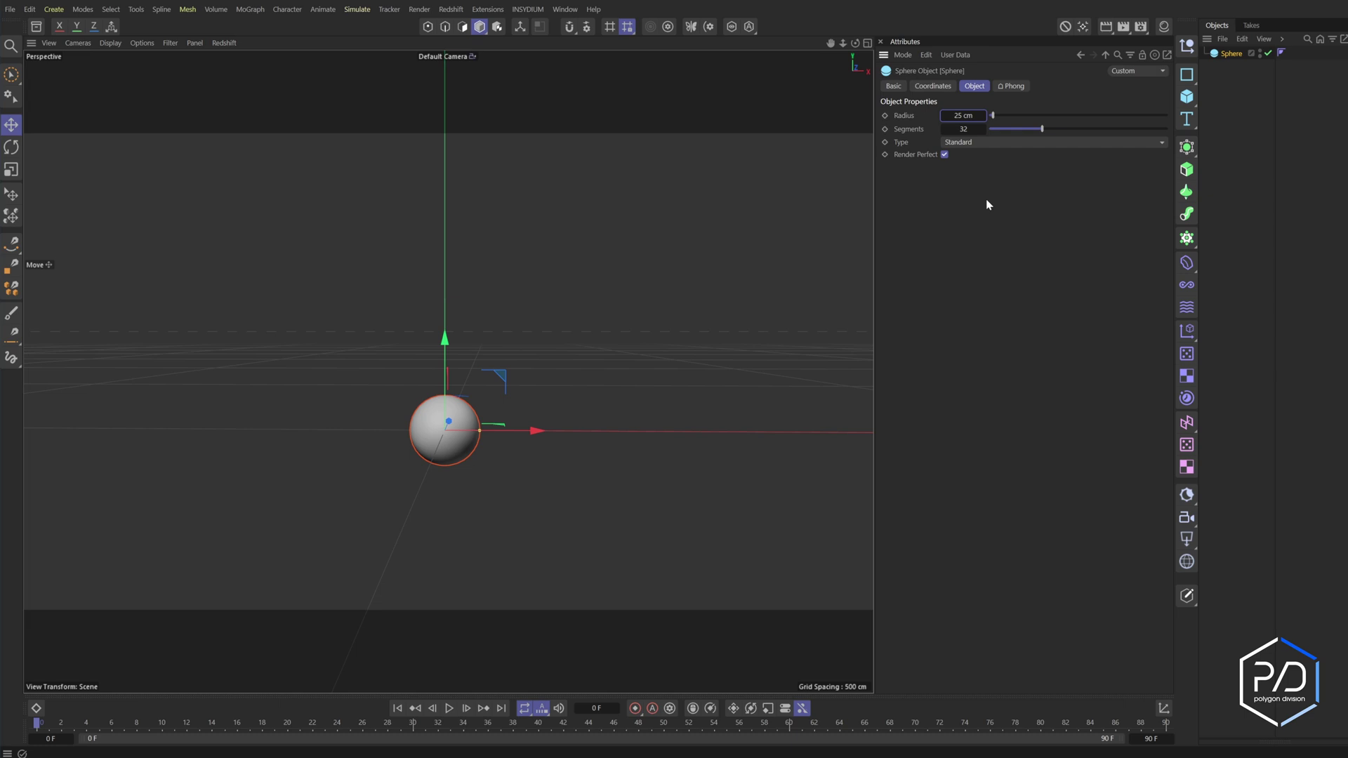
Step: Add a Cloner, nest the sphere inside it, and rename both objects Marble
click(1186, 238)
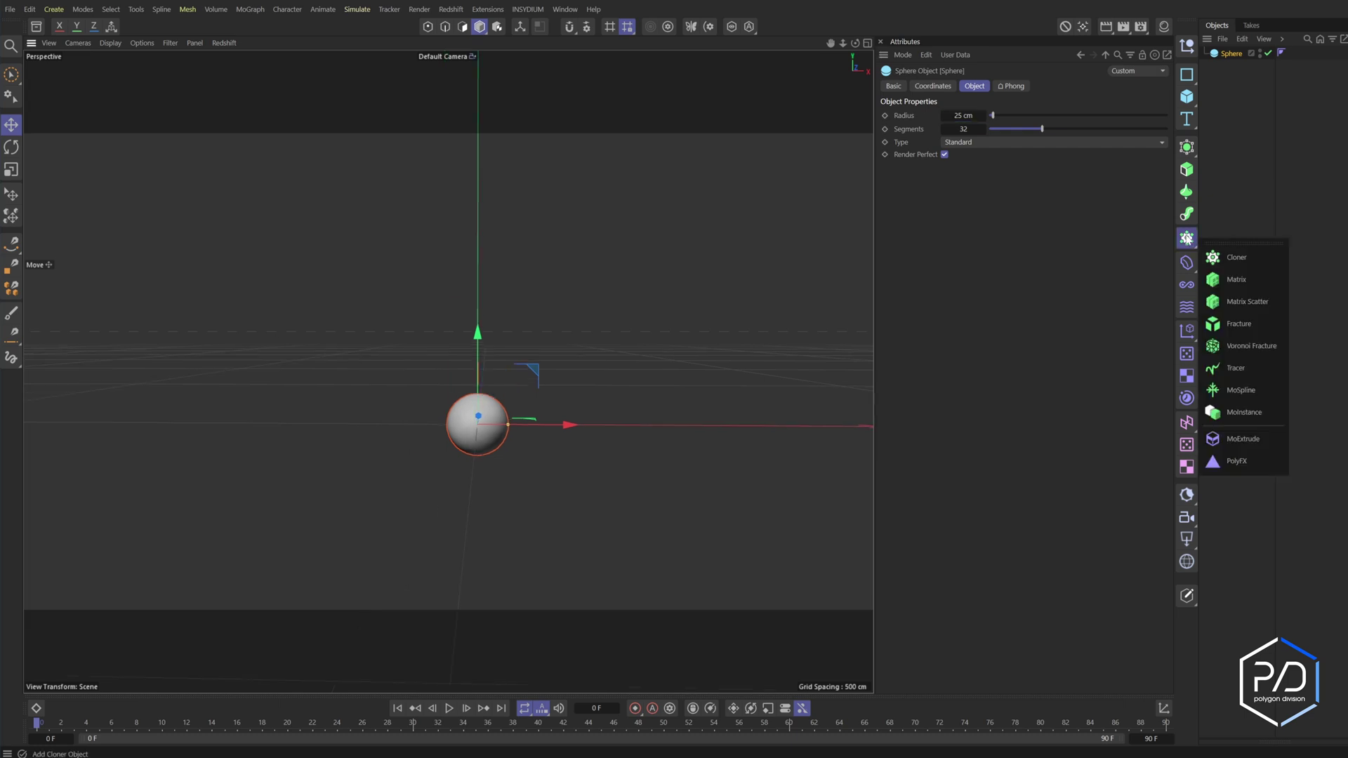
click(1235, 262)
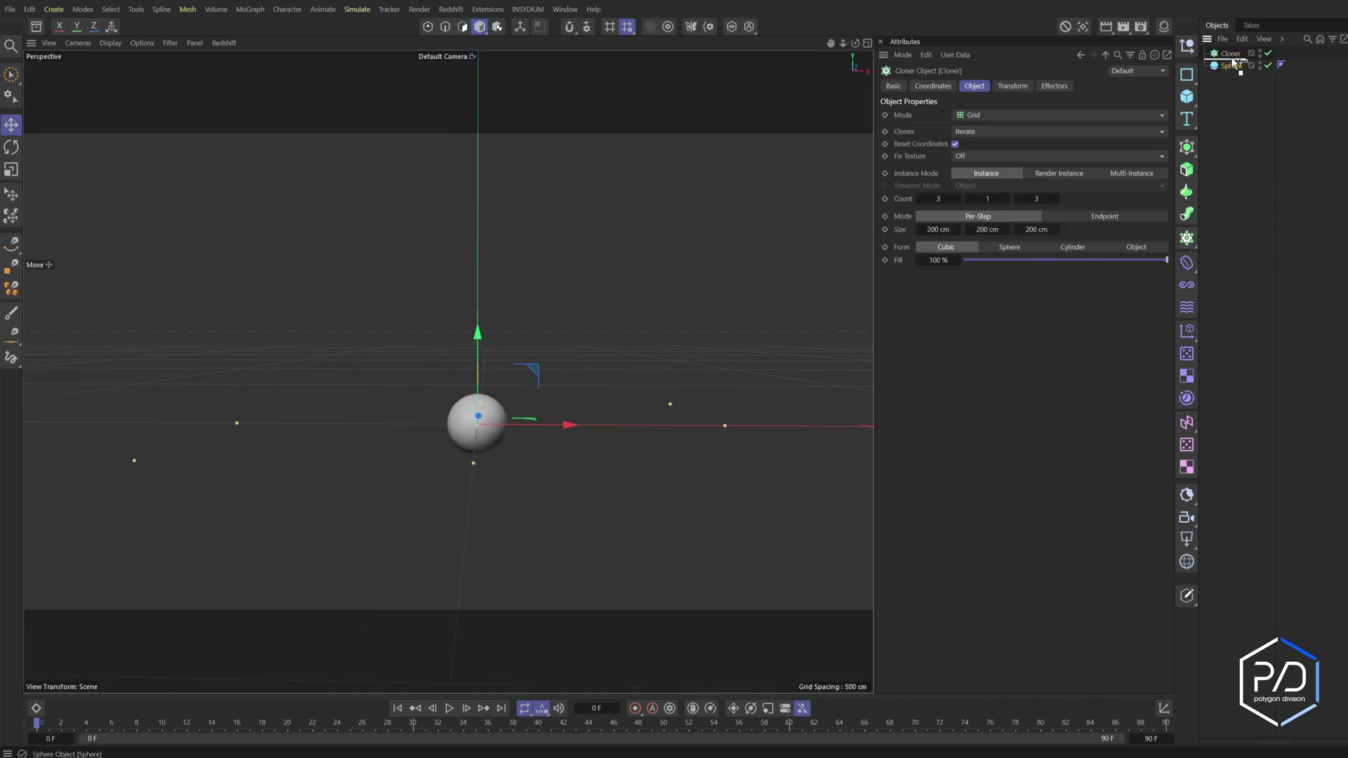
drag(1236, 52, 1237, 54)
text(Marble)
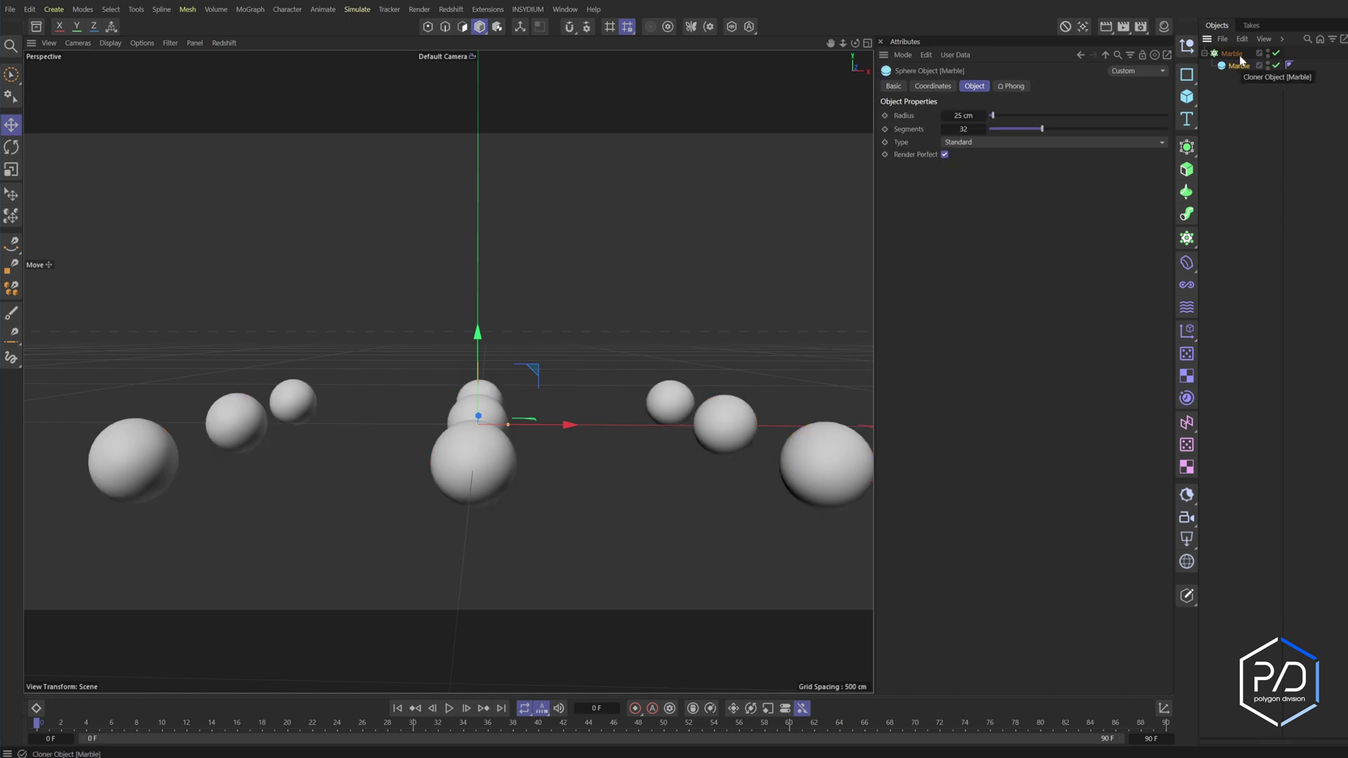
key(Return)
Step: Set the Marble cloner's mode to Object
click(1014, 116)
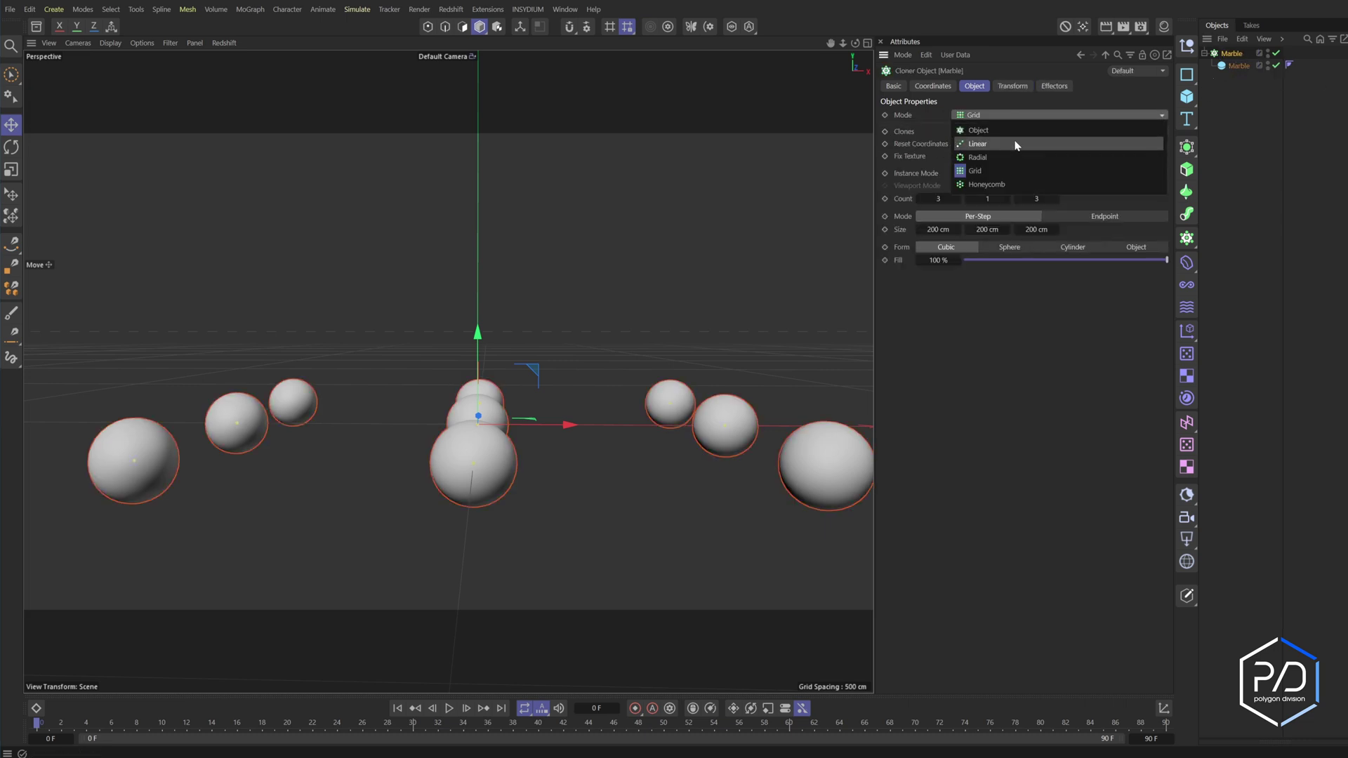
click(1013, 120)
click(1009, 118)
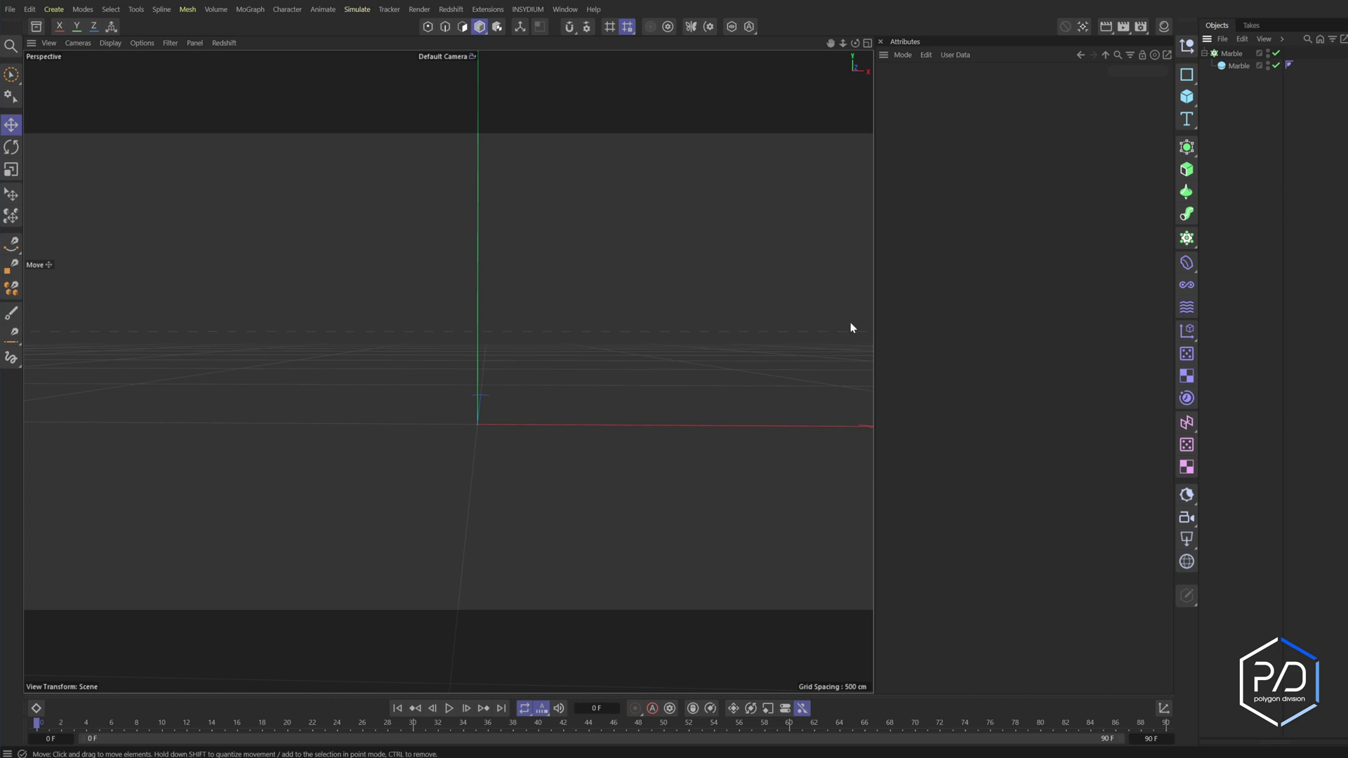
click(358, 10)
mouse_move(385, 192)
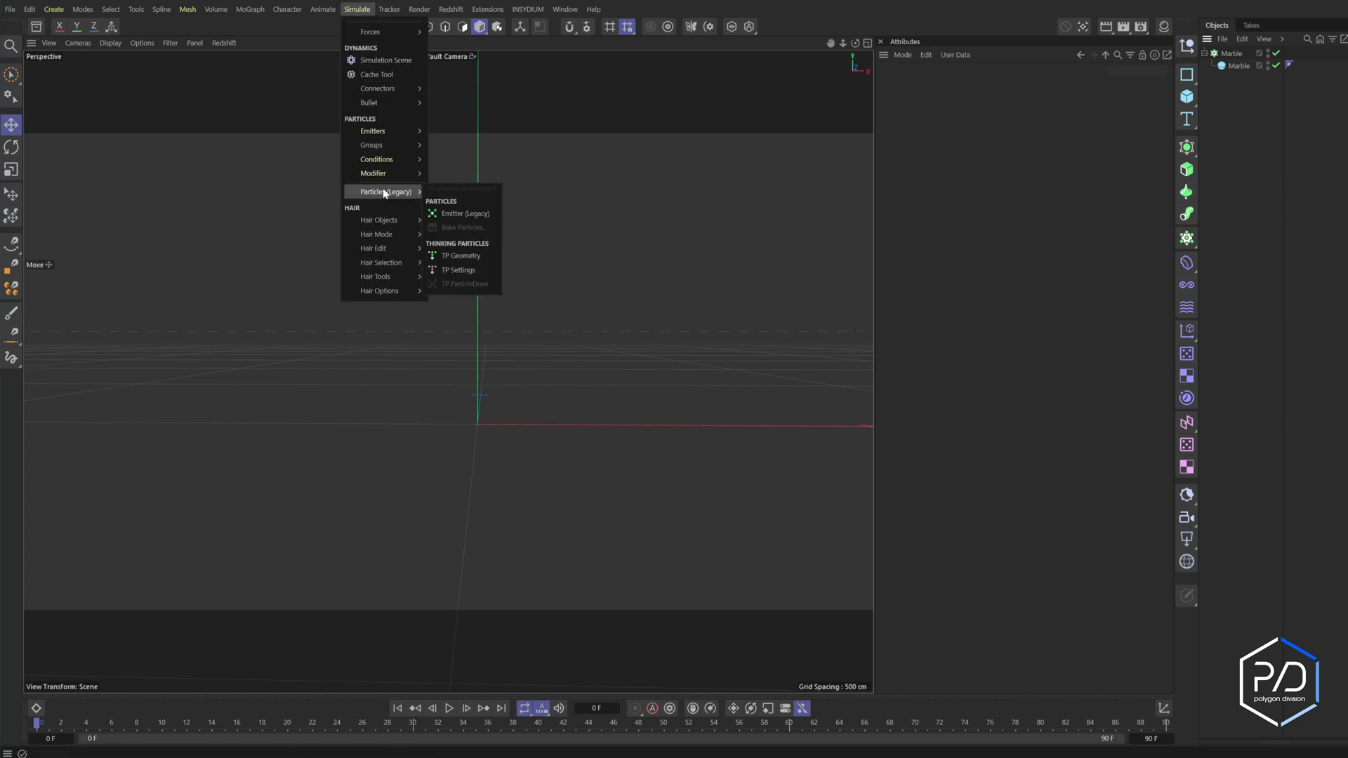
click(466, 214)
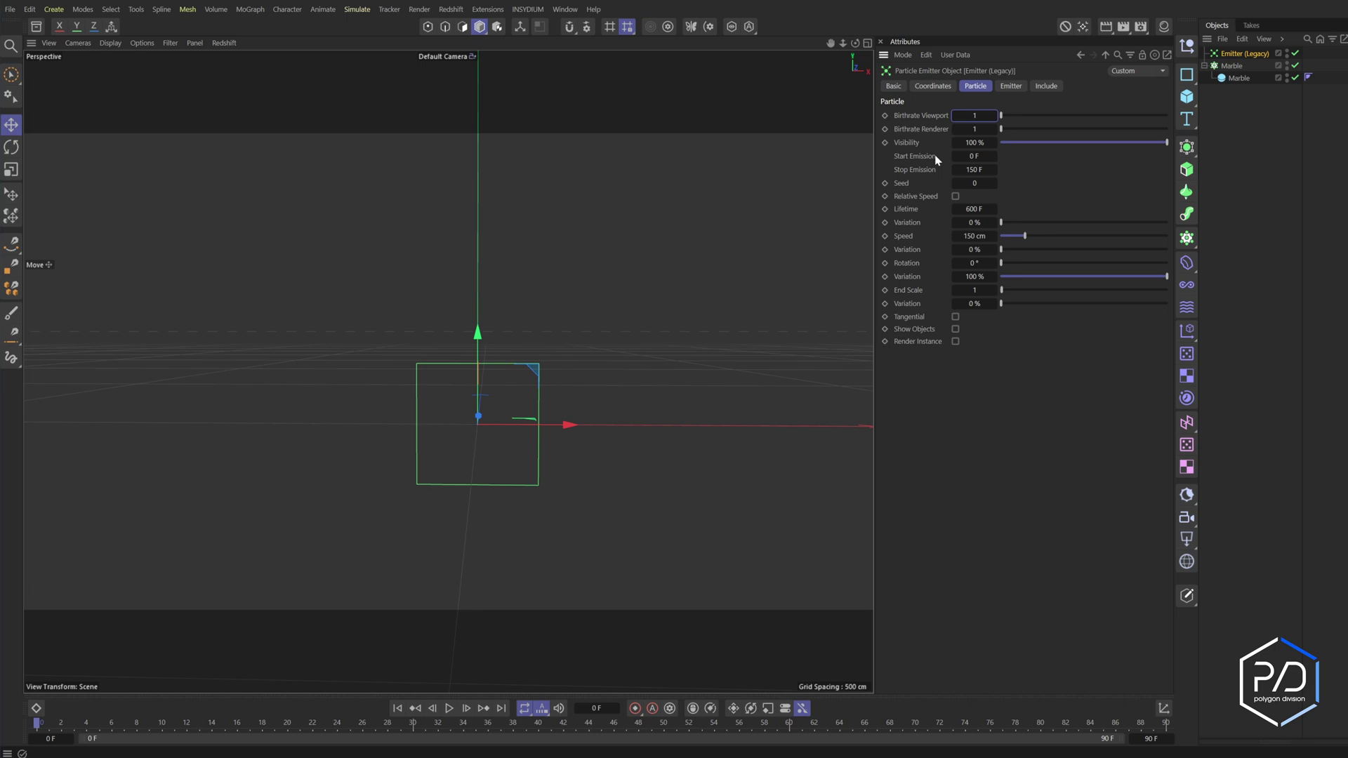
key(Delete)
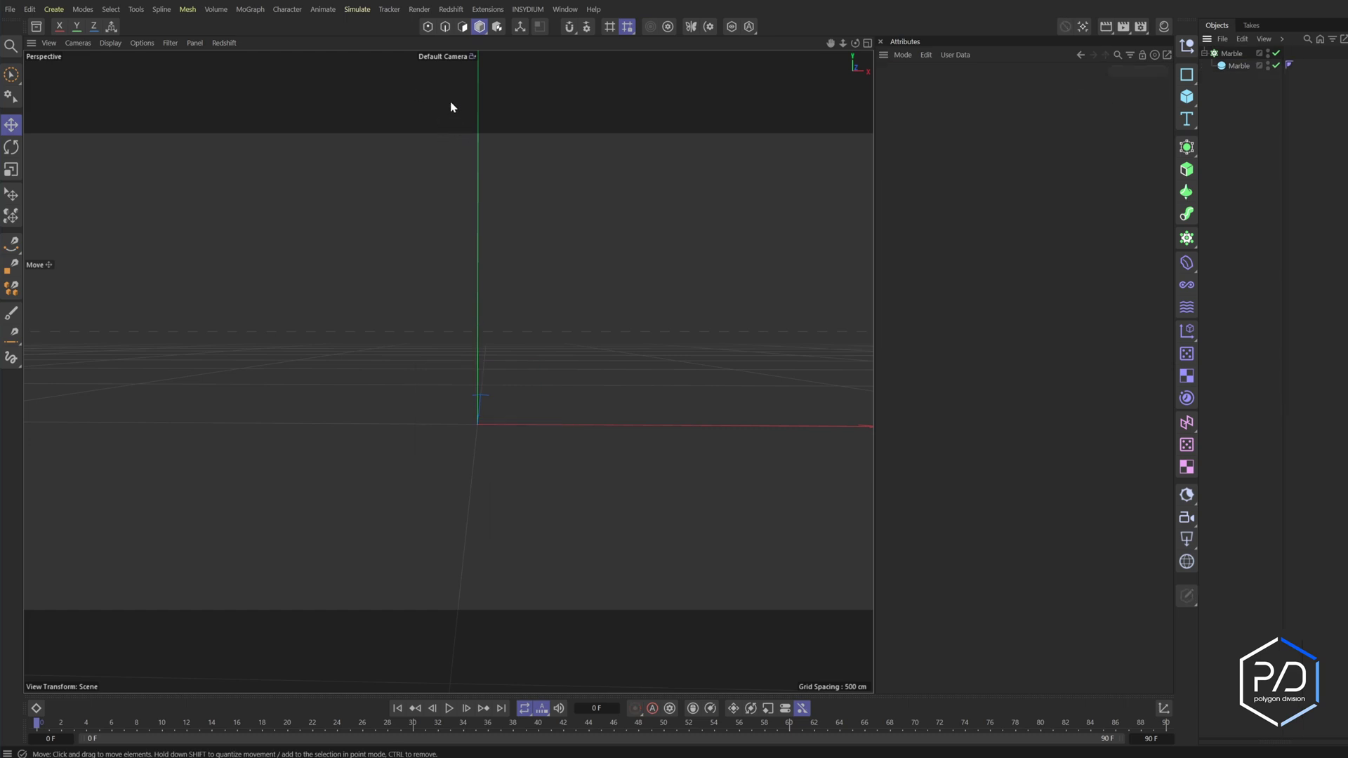
Step: Add a Basic Emitter from the new particle system and set its emission size to 0 cm on all three axes
click(357, 9)
mouse_move(386, 132)
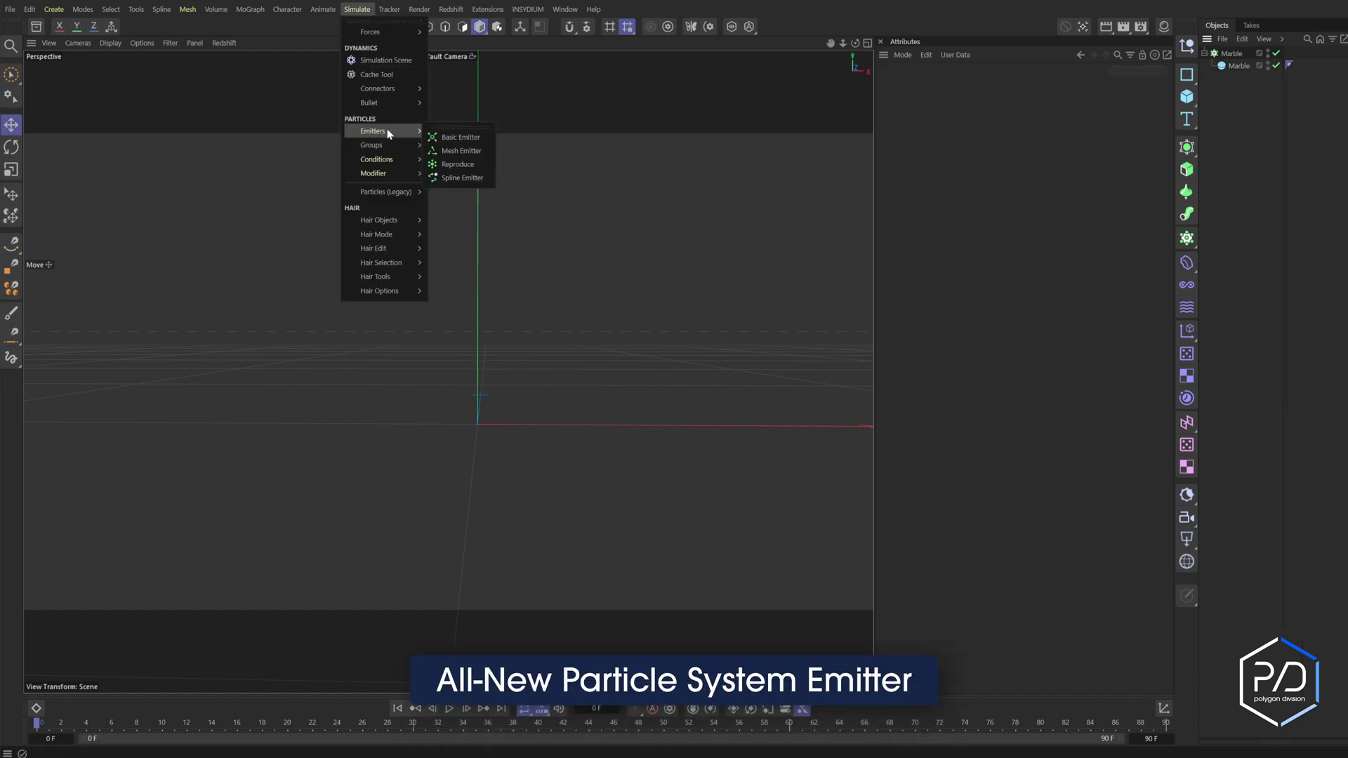
click(454, 137)
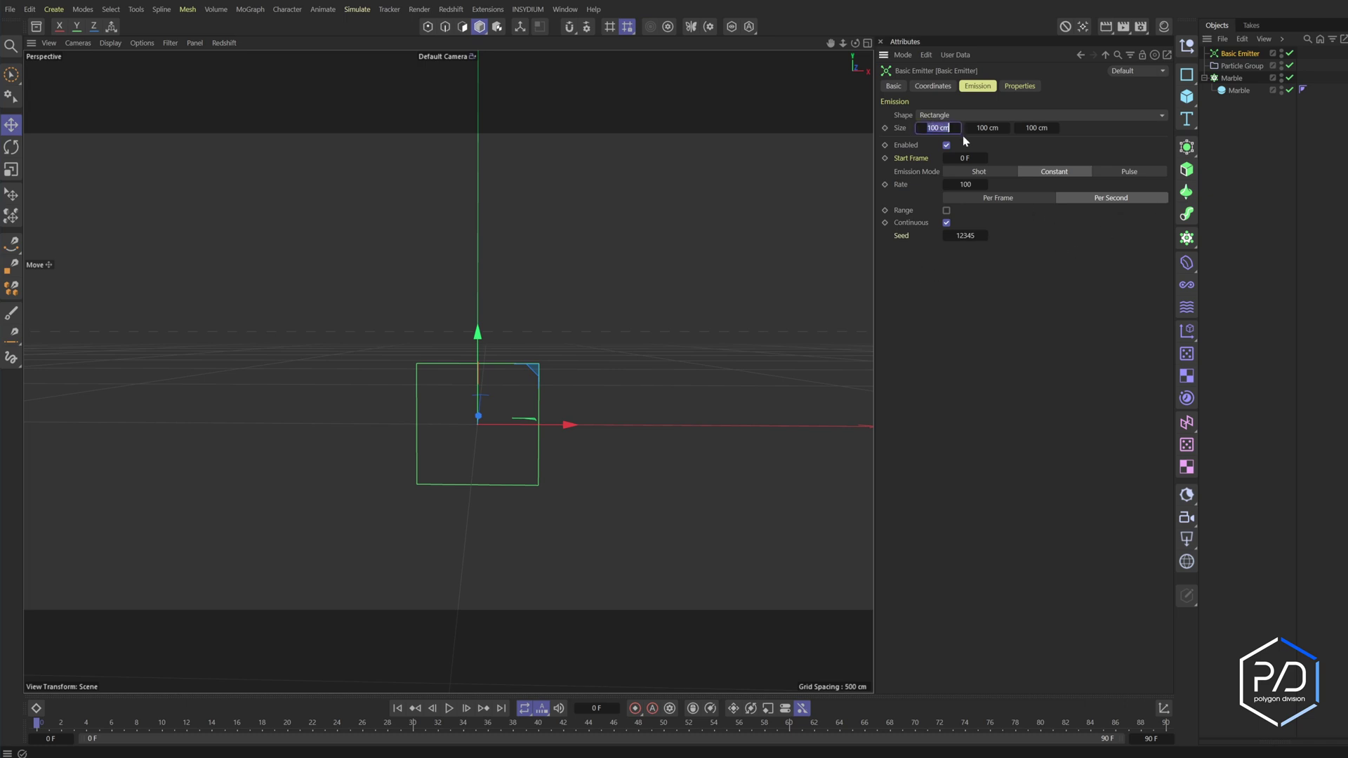
key(Tab)
text(0)
key(Tab)
text(0)
key(Return)
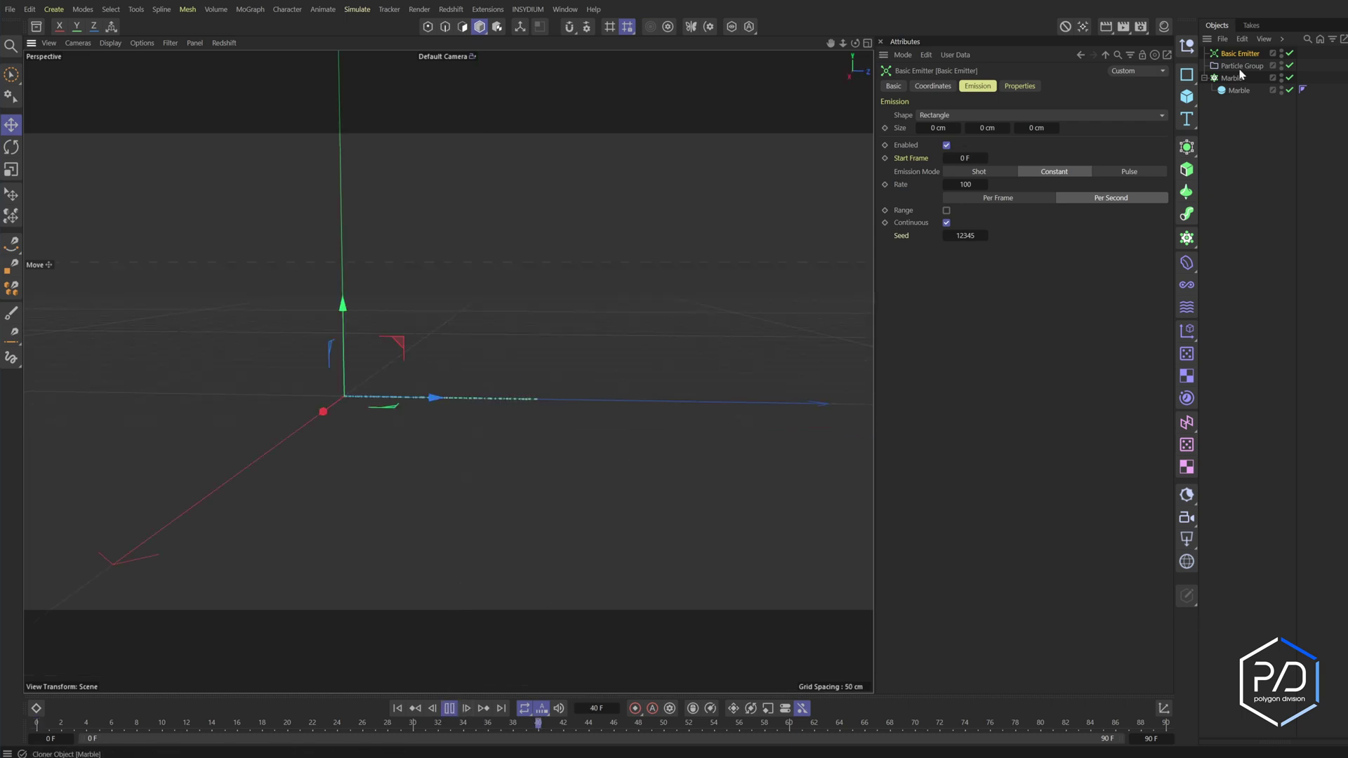
Step: Set the Particle Group's dot draw size to 20 and enlarge it to match the Marble sphere's radius
click(1242, 66)
drag(1007, 140, 1043, 140)
key(Return)
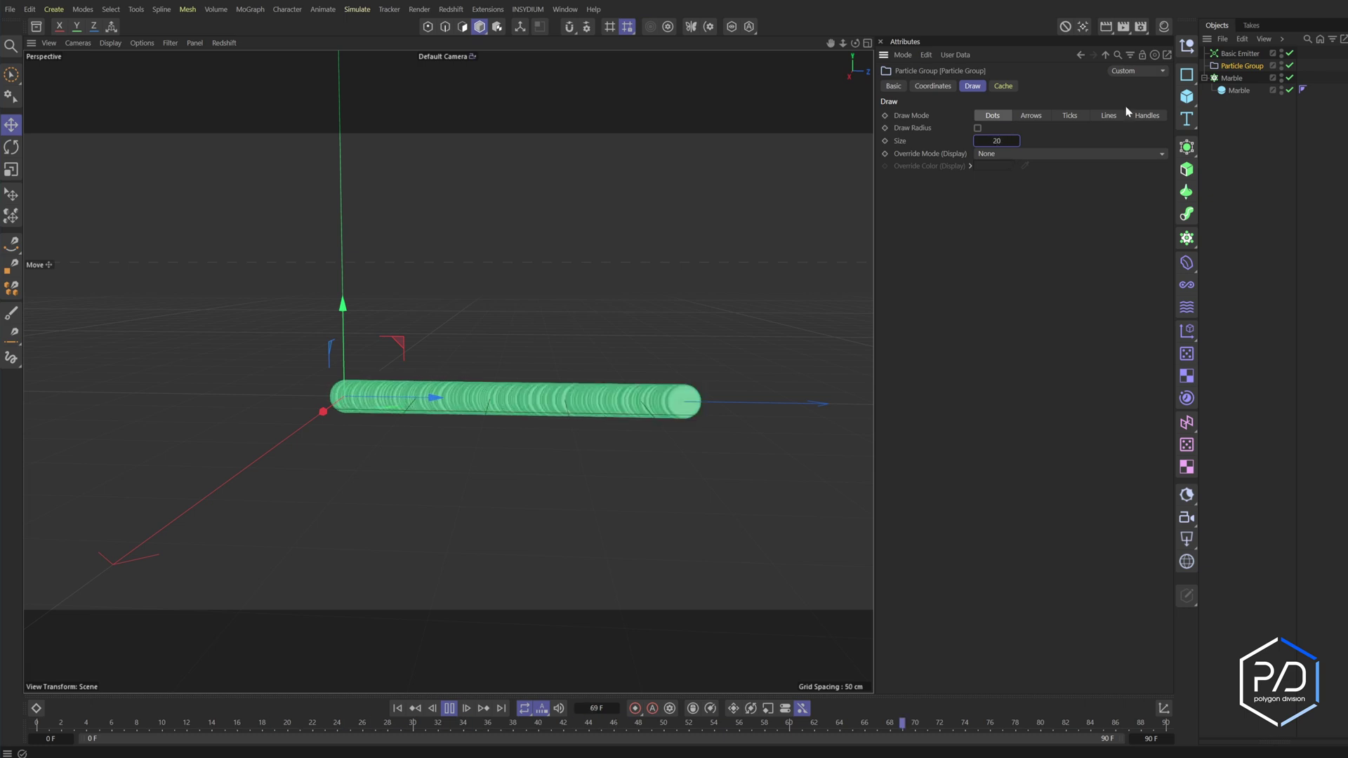
click(1239, 90)
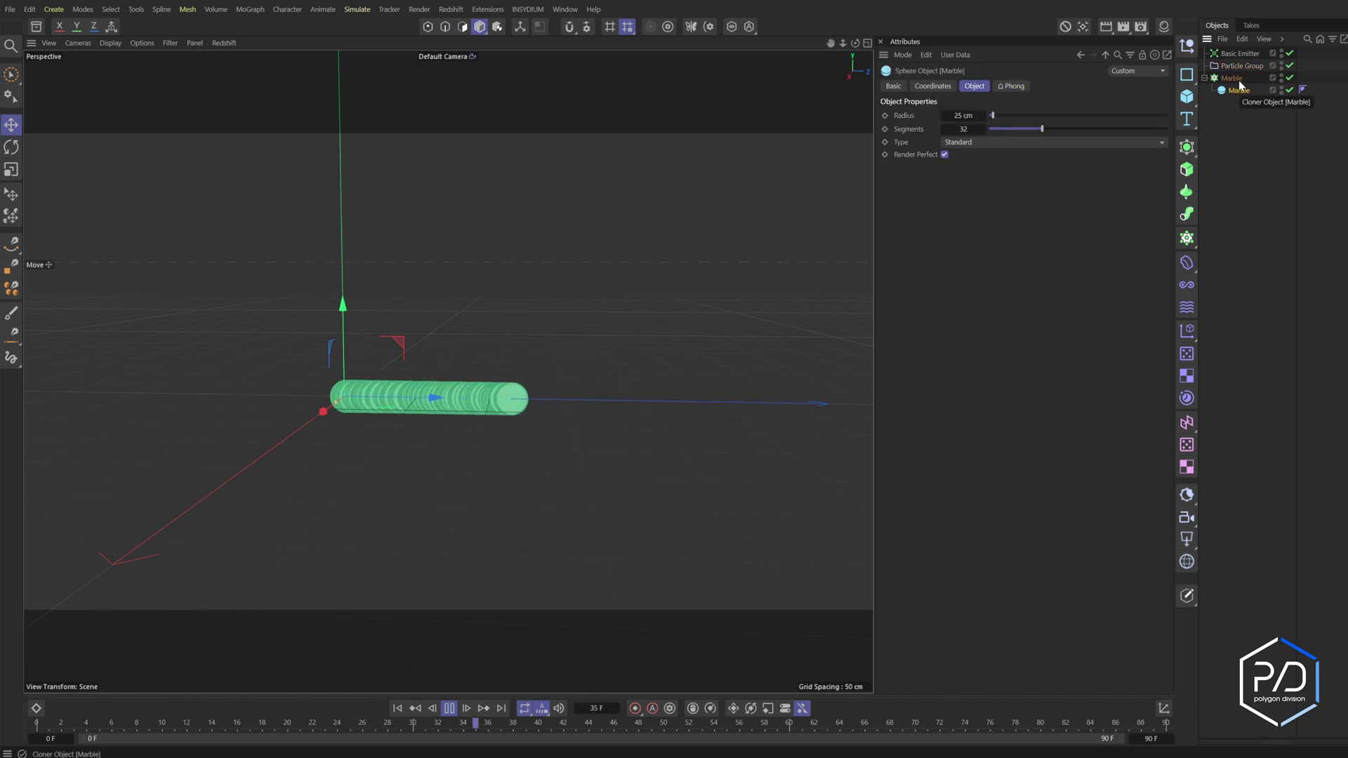
click(1234, 66)
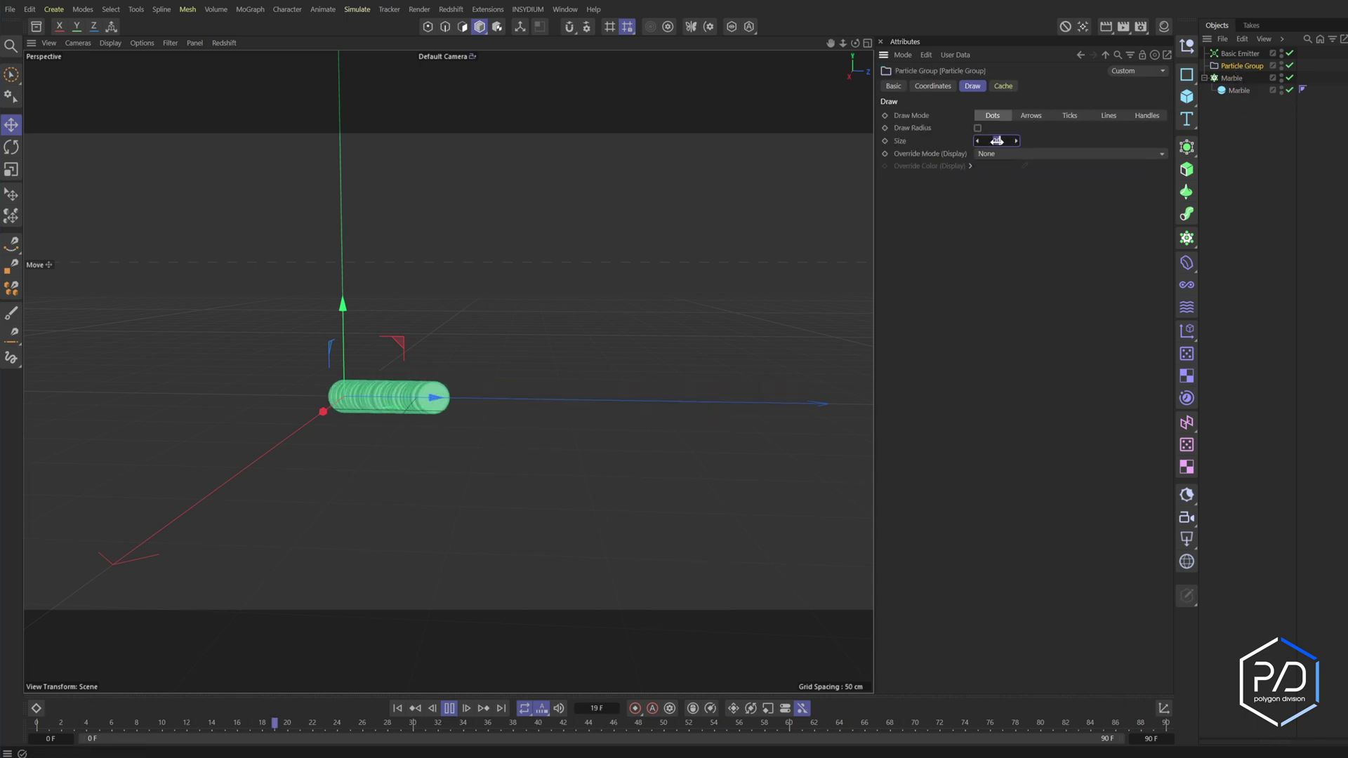
Step: Set the Basic Emitter's constant emission rate to 1 per second
click(1240, 54)
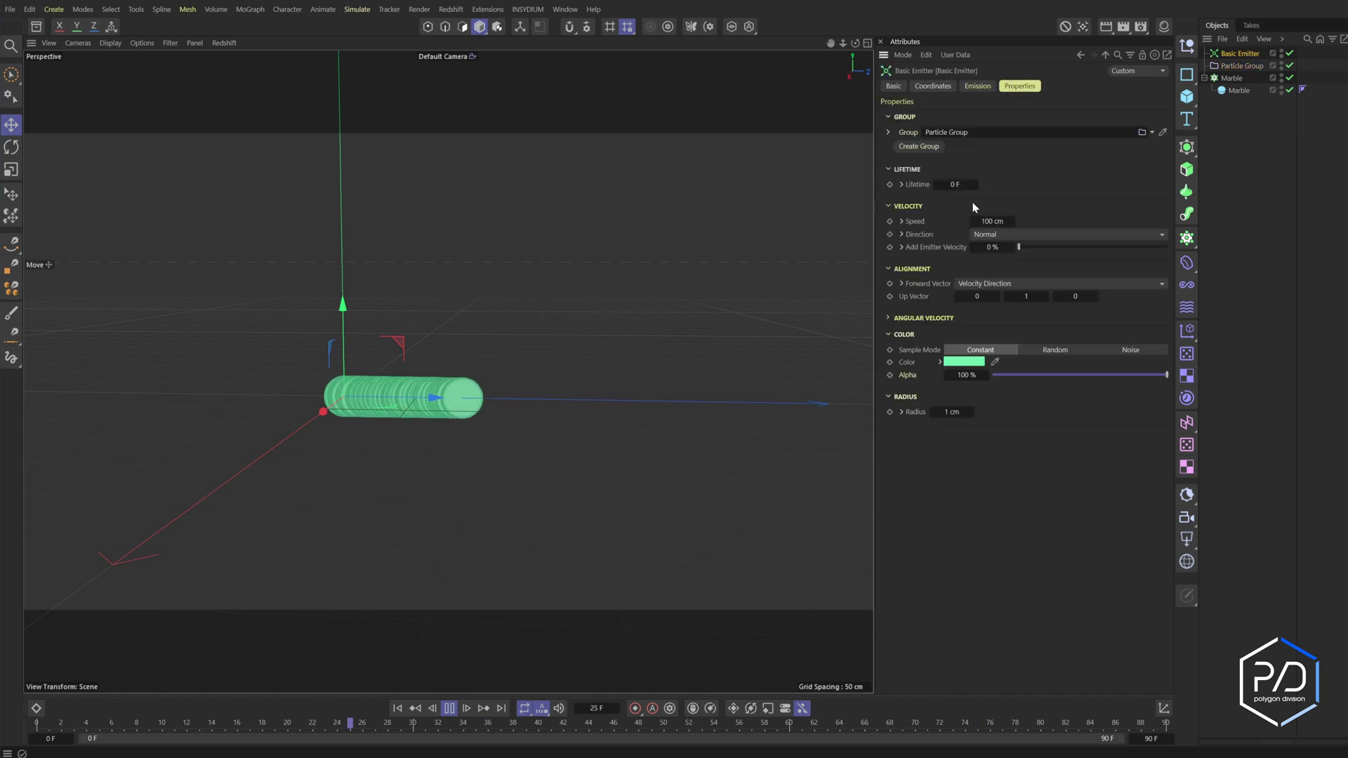
click(978, 85)
text(1)
key(Return)
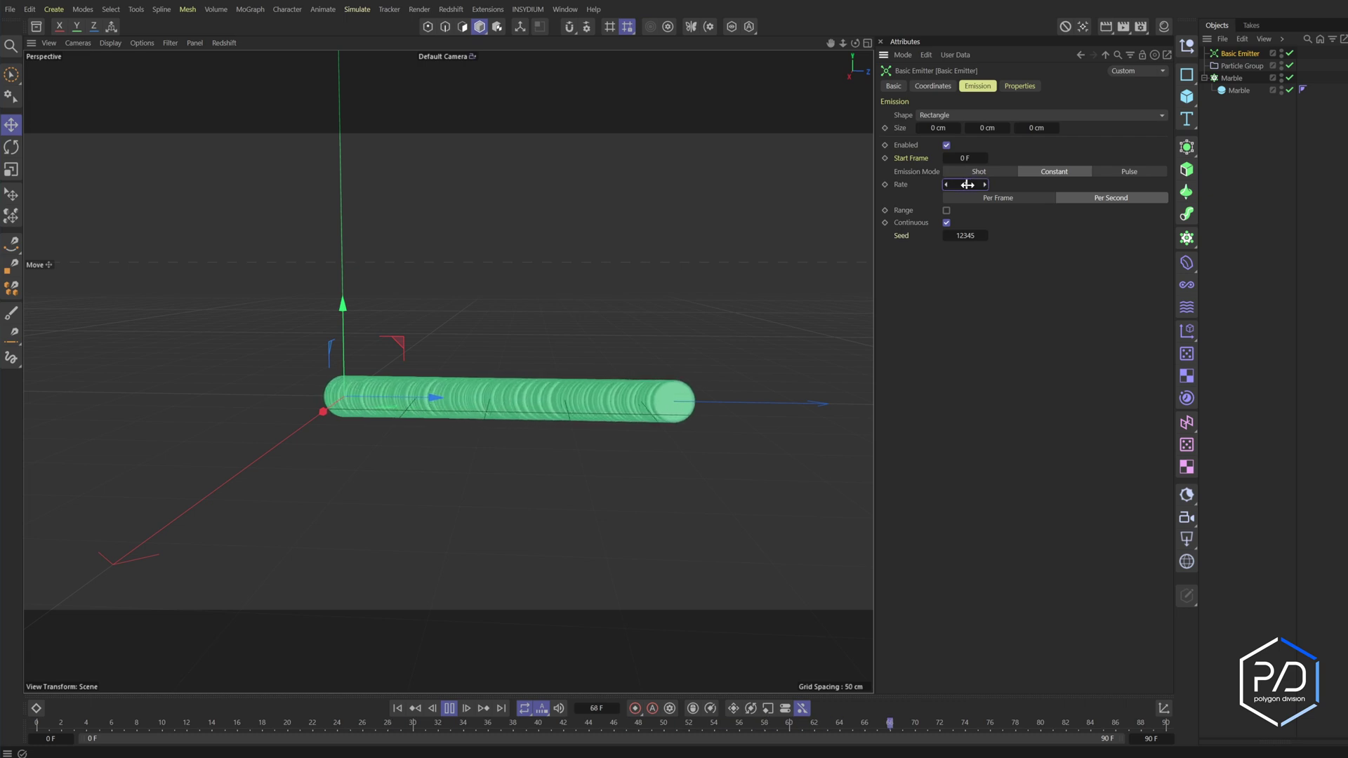
Step: Extend the project's timeline to 500 frames
double_click(1151, 740)
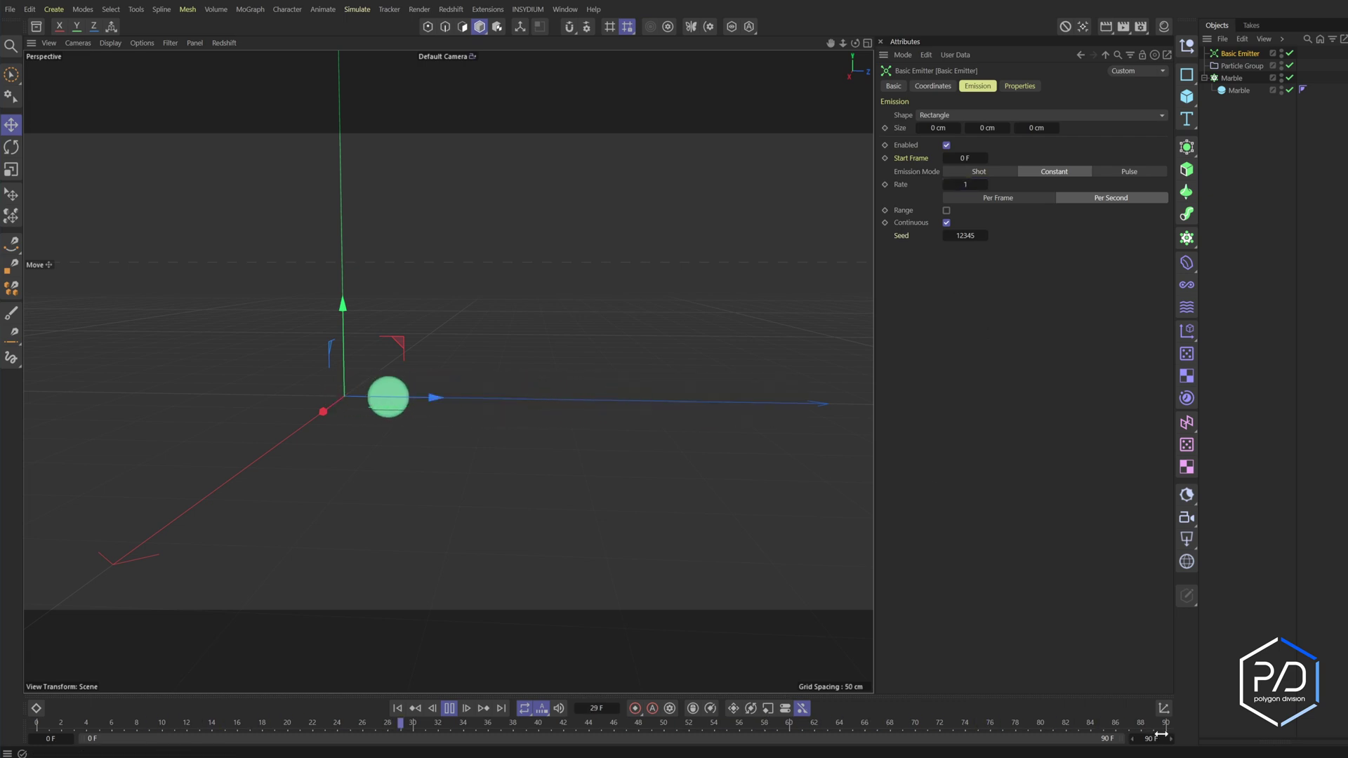
text(500)
key(Return)
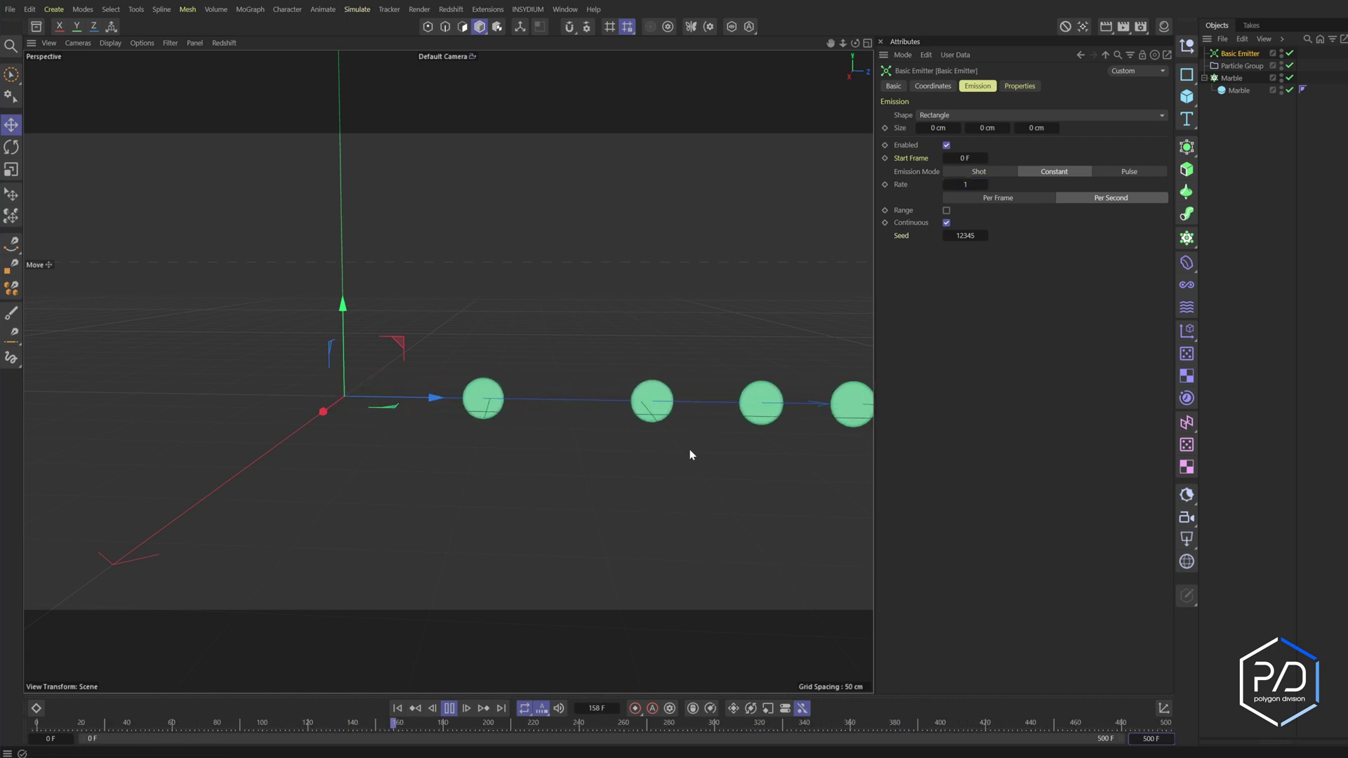
alt+middle_drag(690, 451, 622, 439)
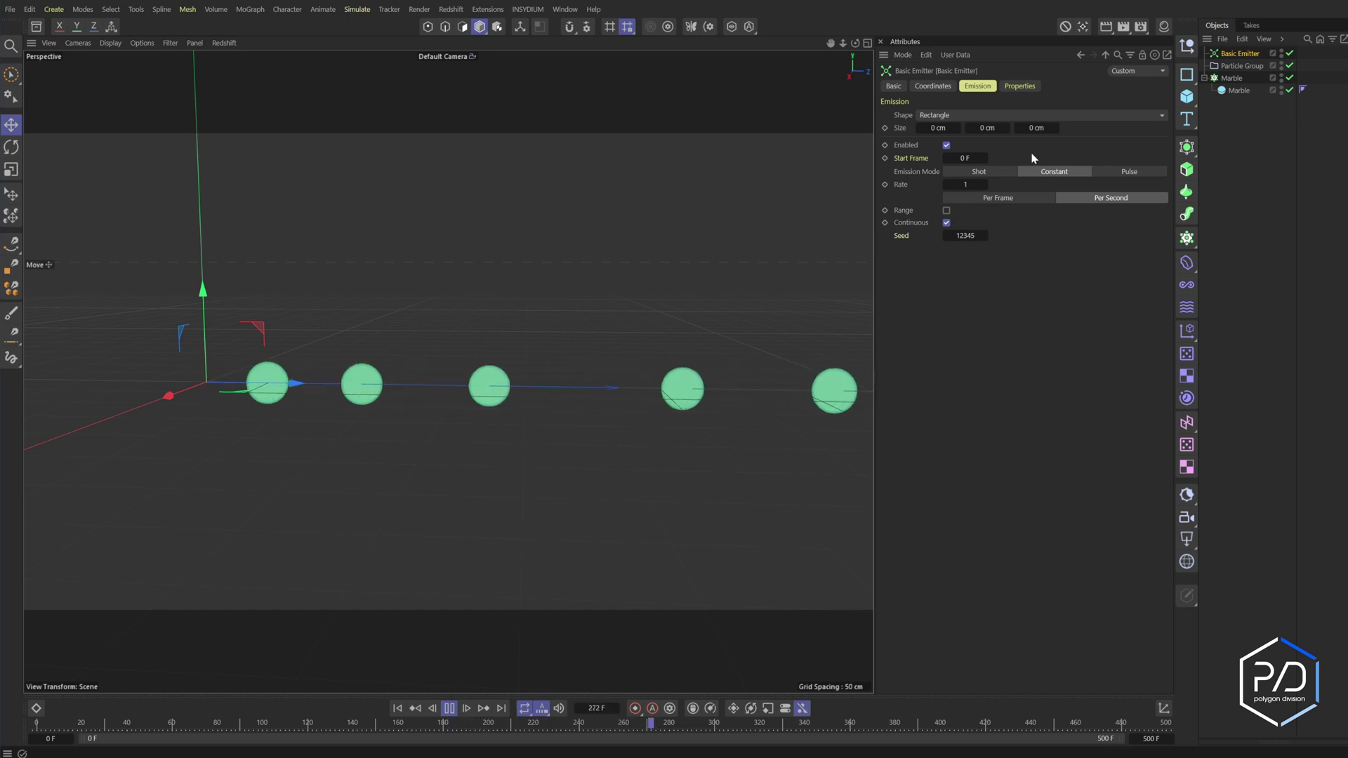
Step: Switch the Basic Emitter's emission mode to Pulse with a pulse of 1 and a duration of 1 F
drag(964, 187, 958, 189)
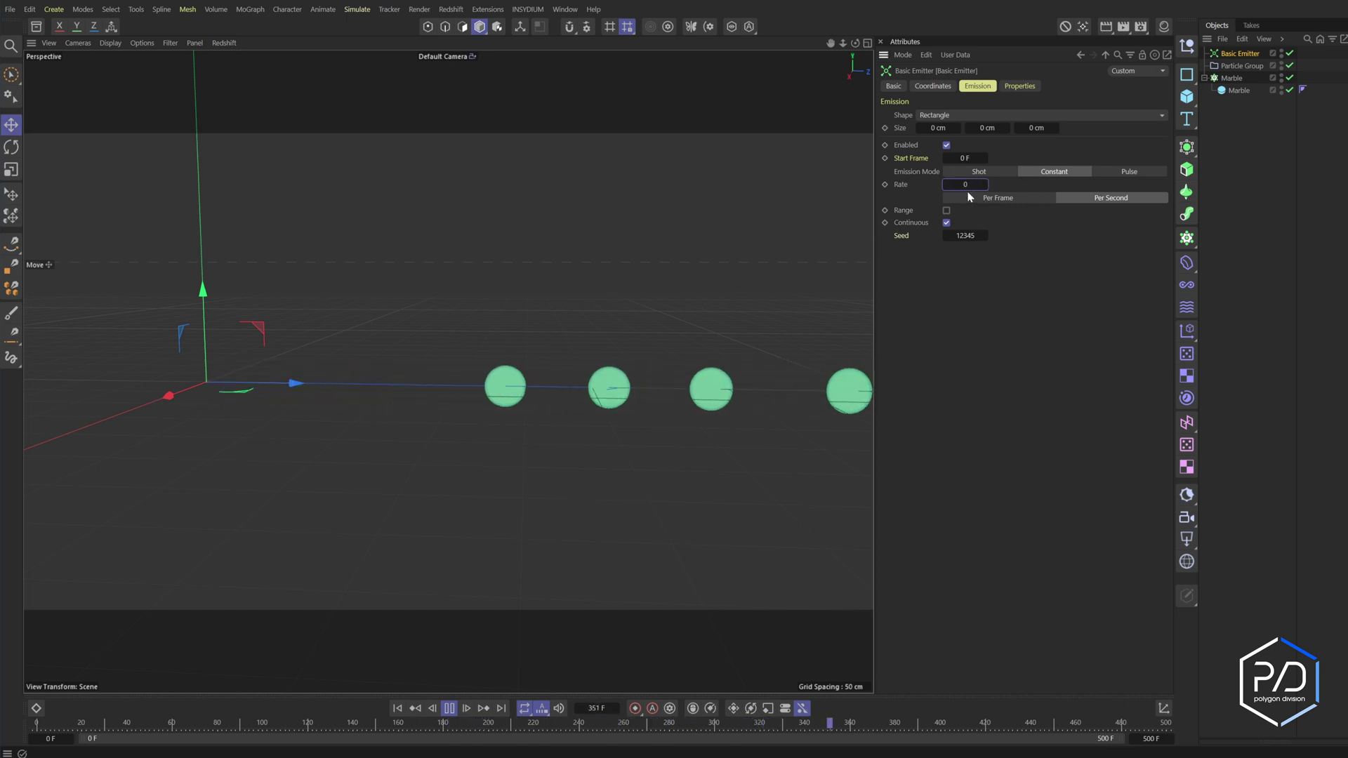
click(985, 185)
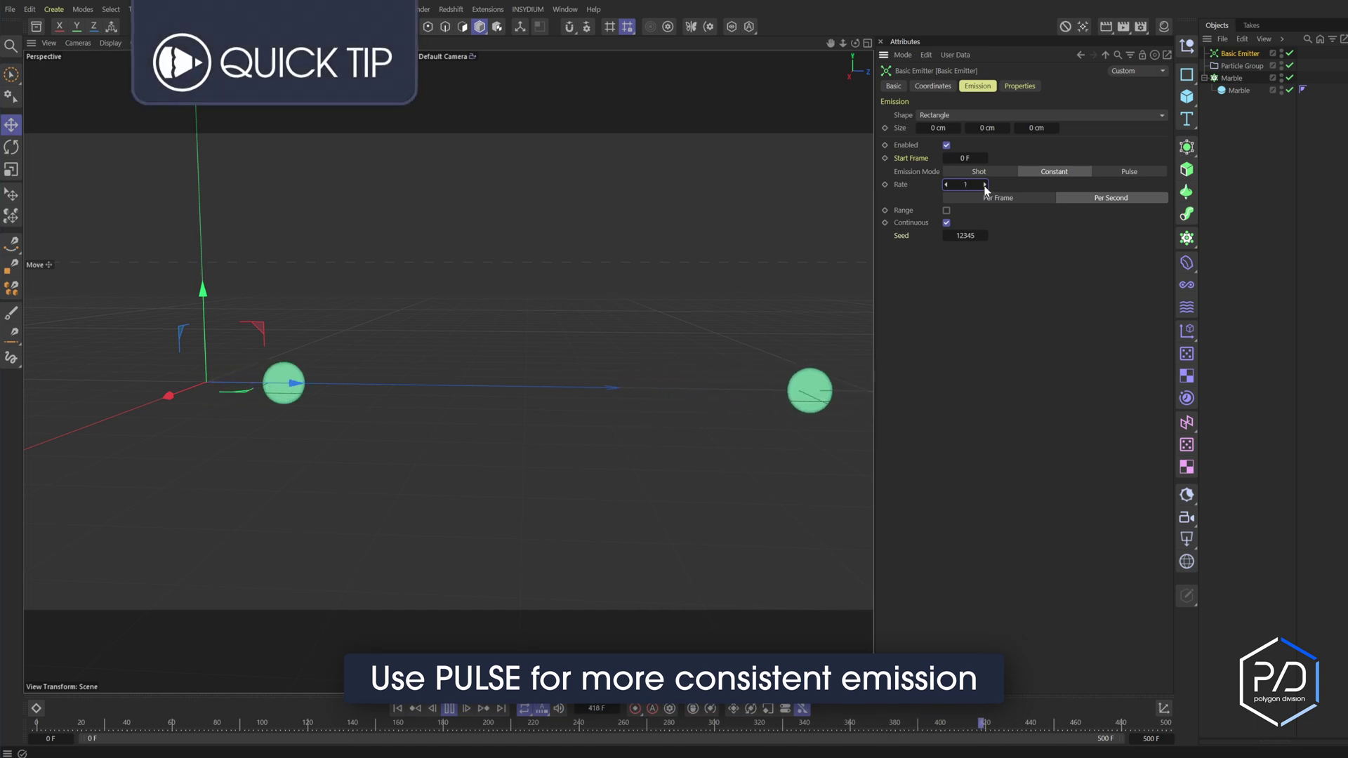
click(1129, 171)
text(100)
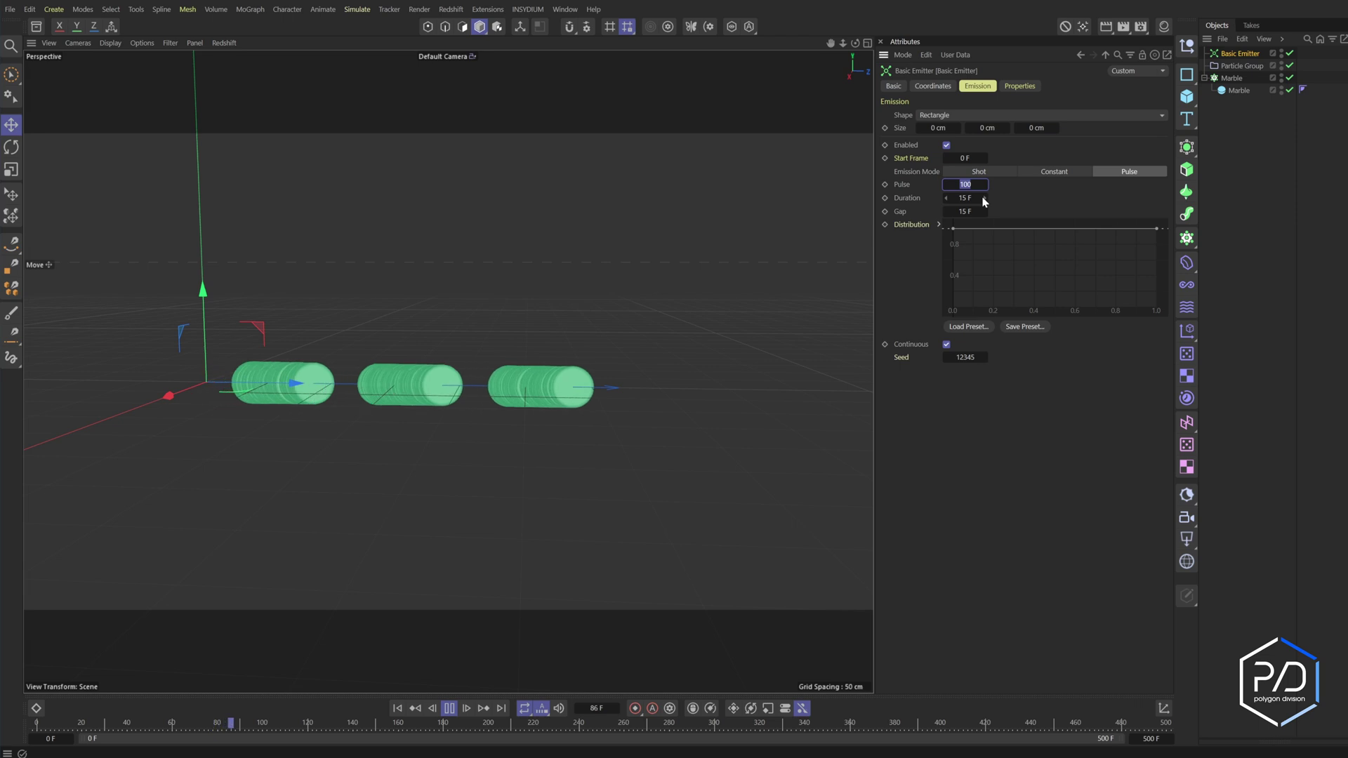
click(977, 199)
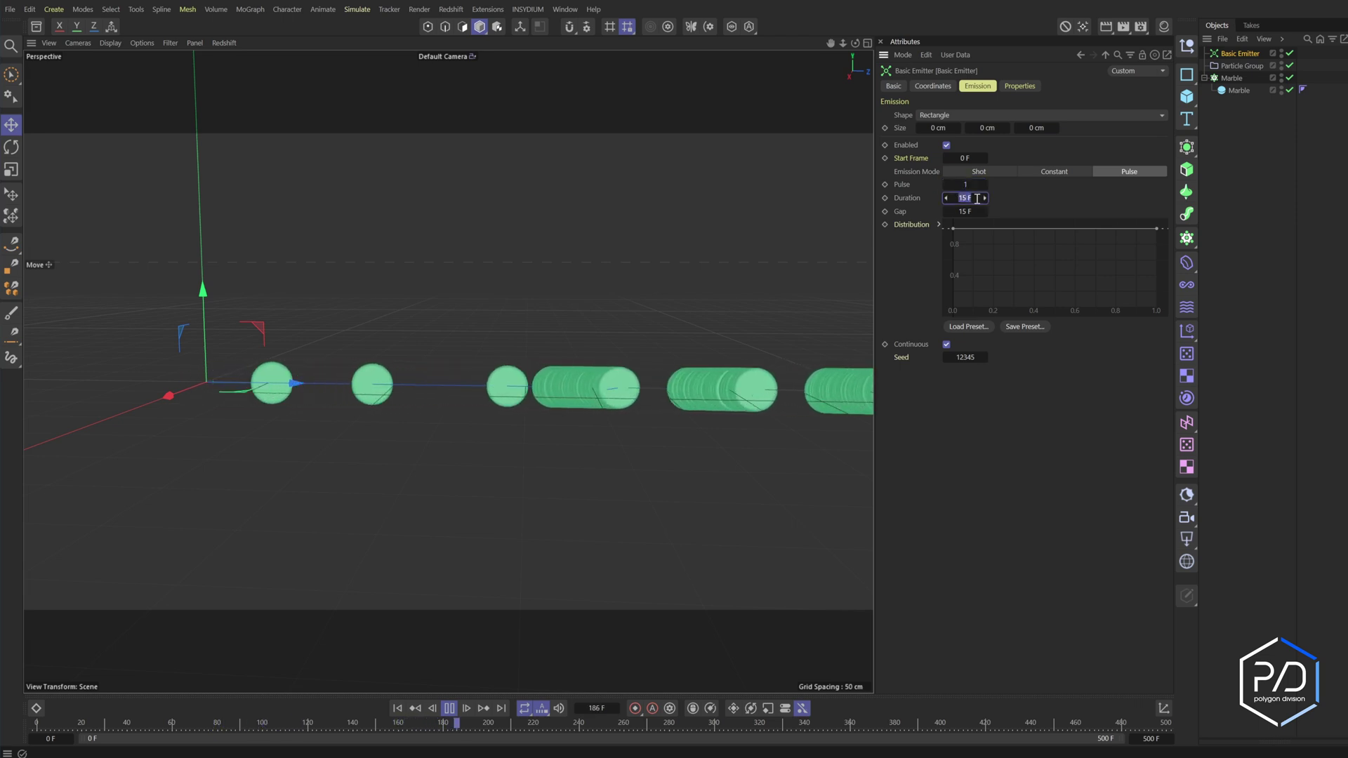
text(1)
key(Return)
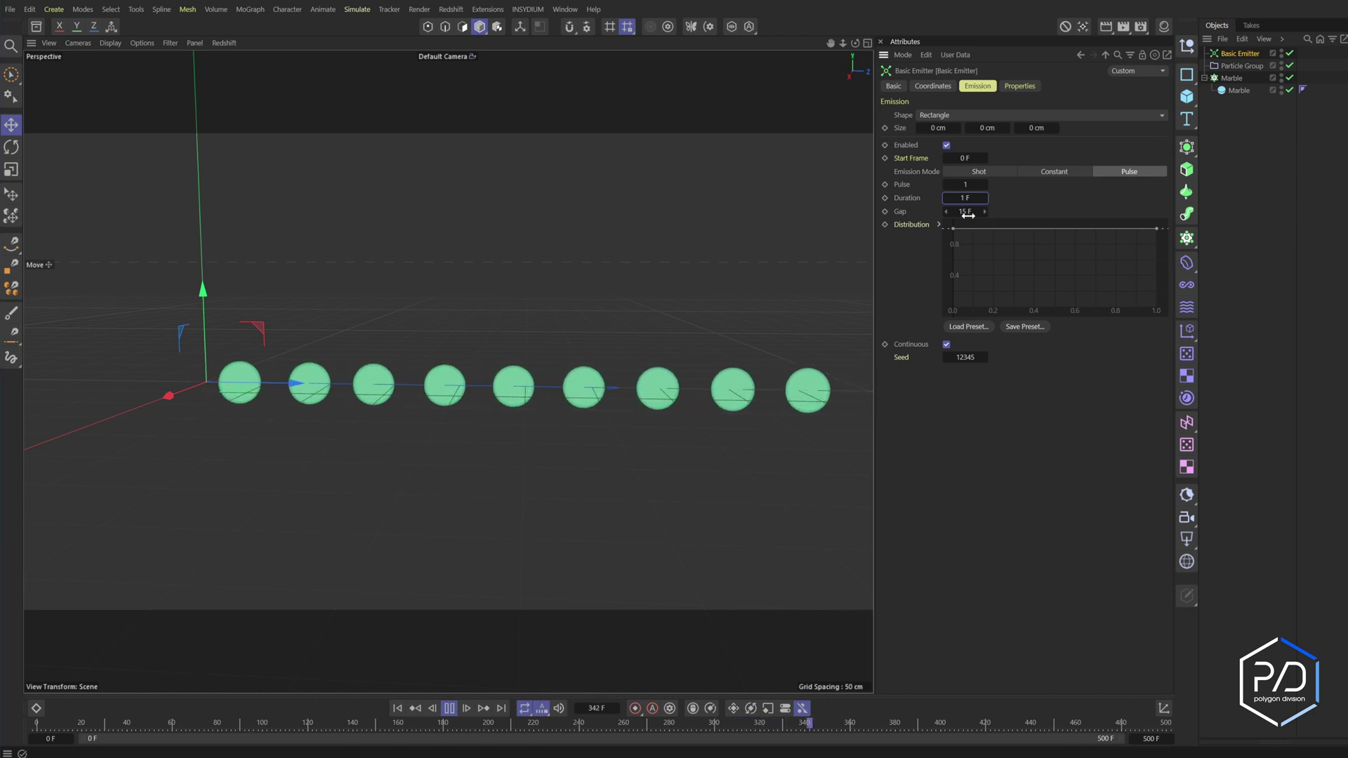
Step: Try a gap of 30 F between the emitter's pulses
click(968, 212)
text(30)
key(Return)
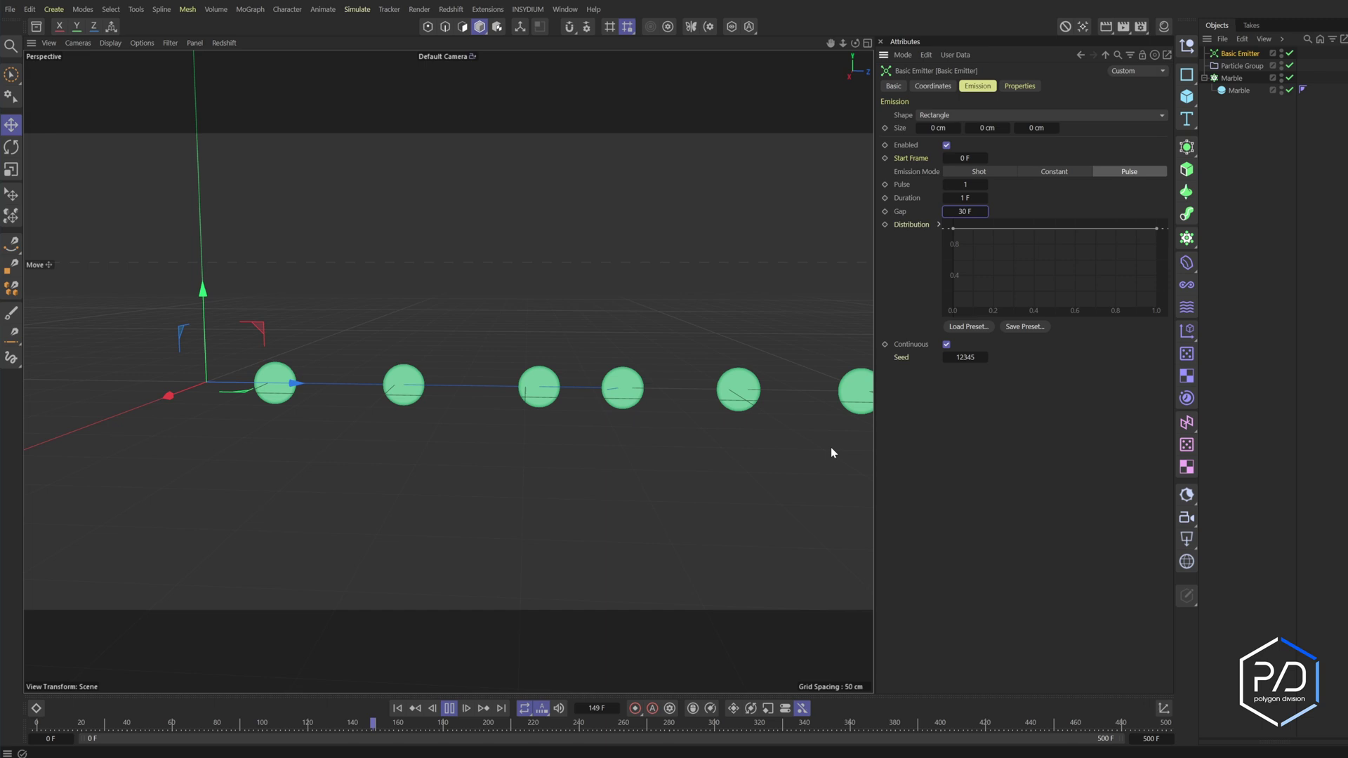
Step: Set the gap between the emitter's pulses to 60 F
click(973, 212)
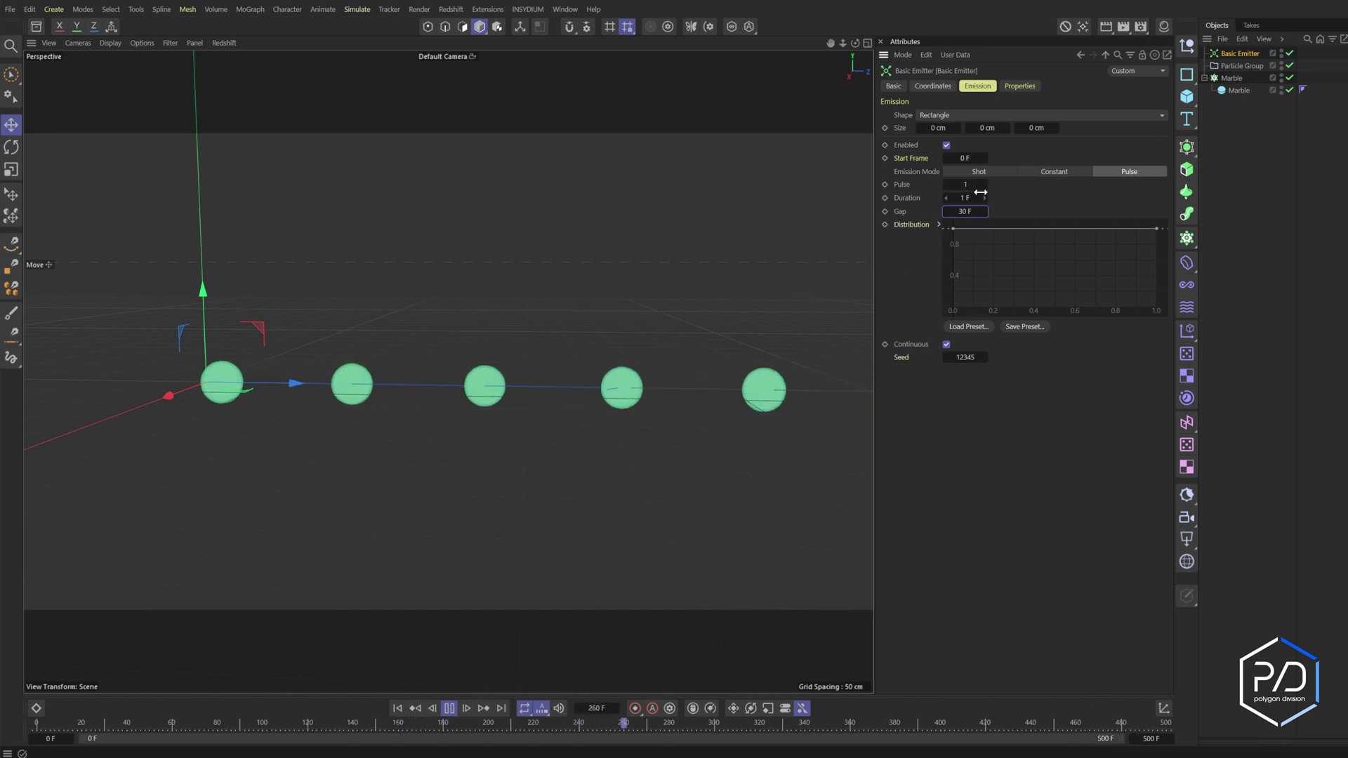
text(60)
key(Return)
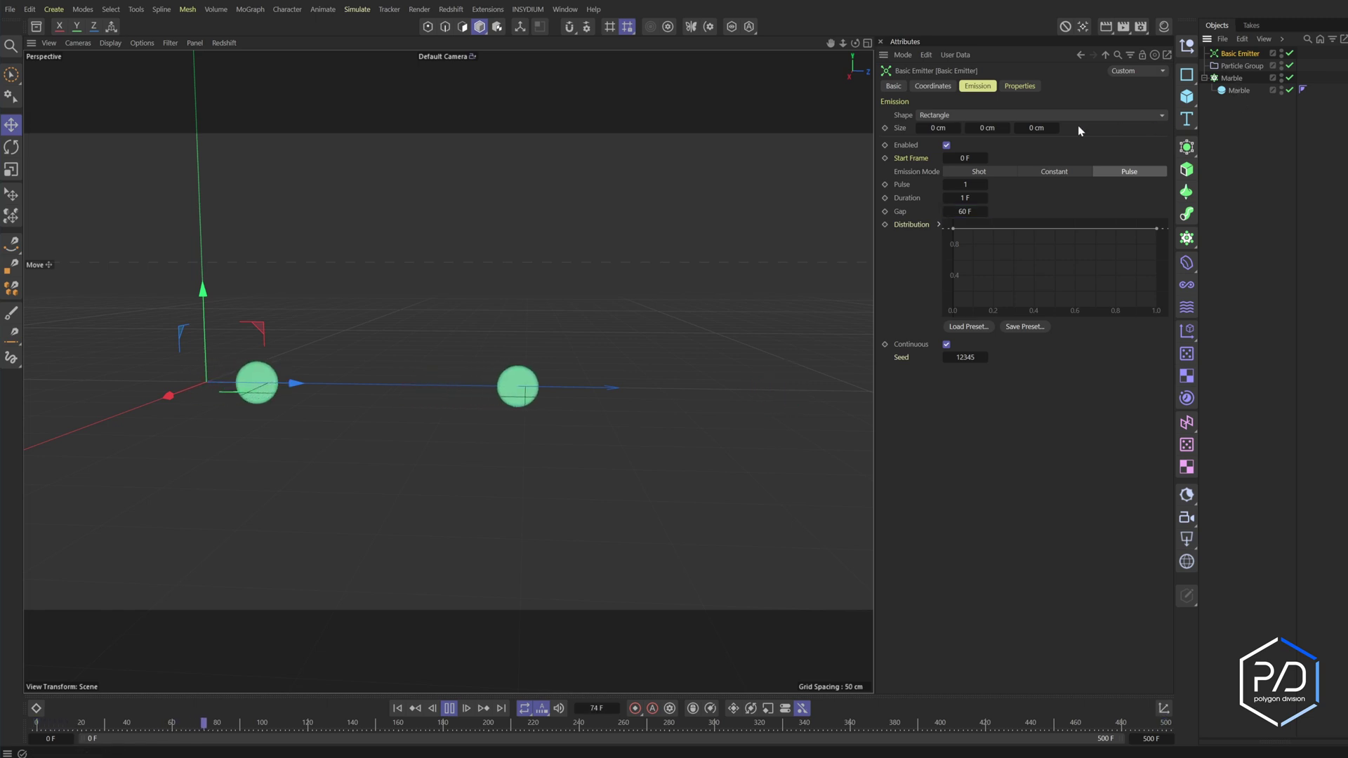
Step: Set the Basic Emitter's particle speed to 0 cm and stop the playback
click(1020, 86)
double_click(992, 222)
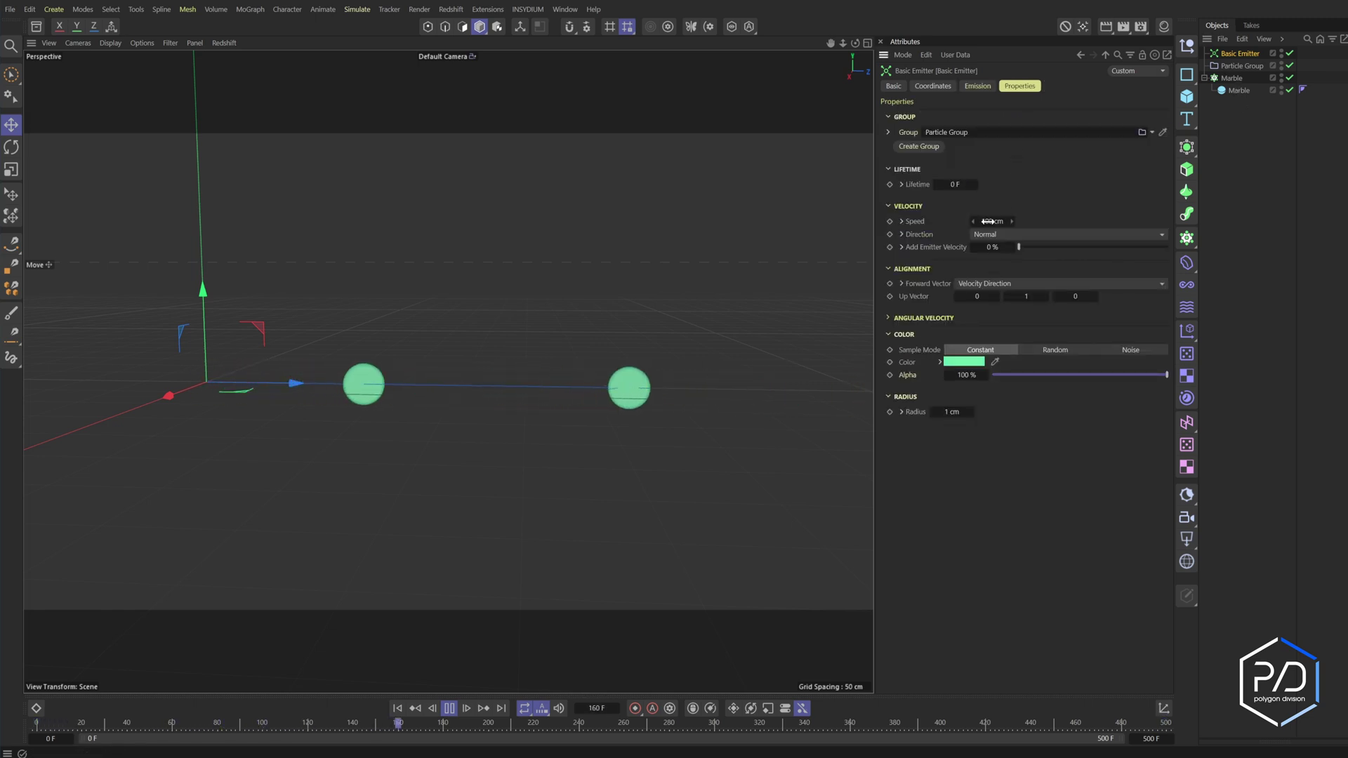
text(0)
key(Return)
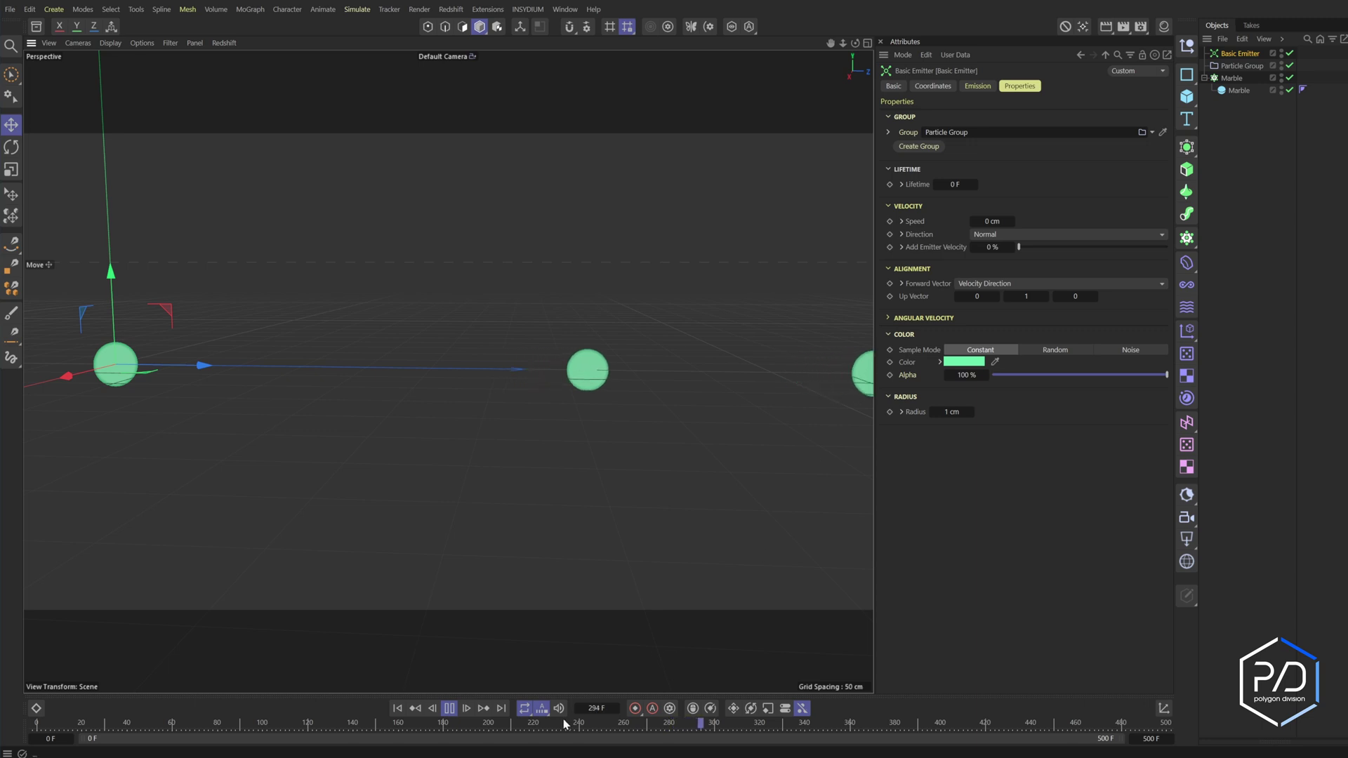
click(450, 708)
Step: Add a cylinder primitive and move it along the Z axis away from the emitter
click(1188, 97)
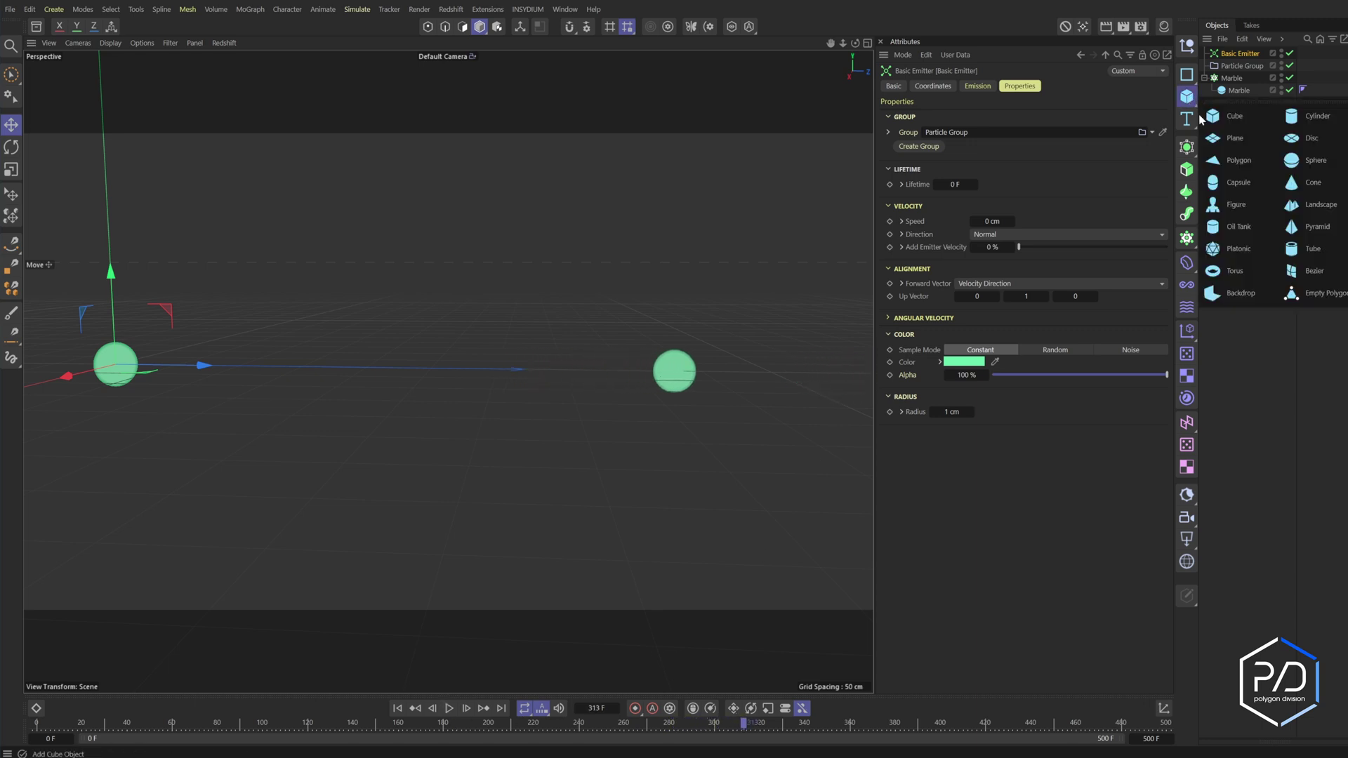
click(1308, 119)
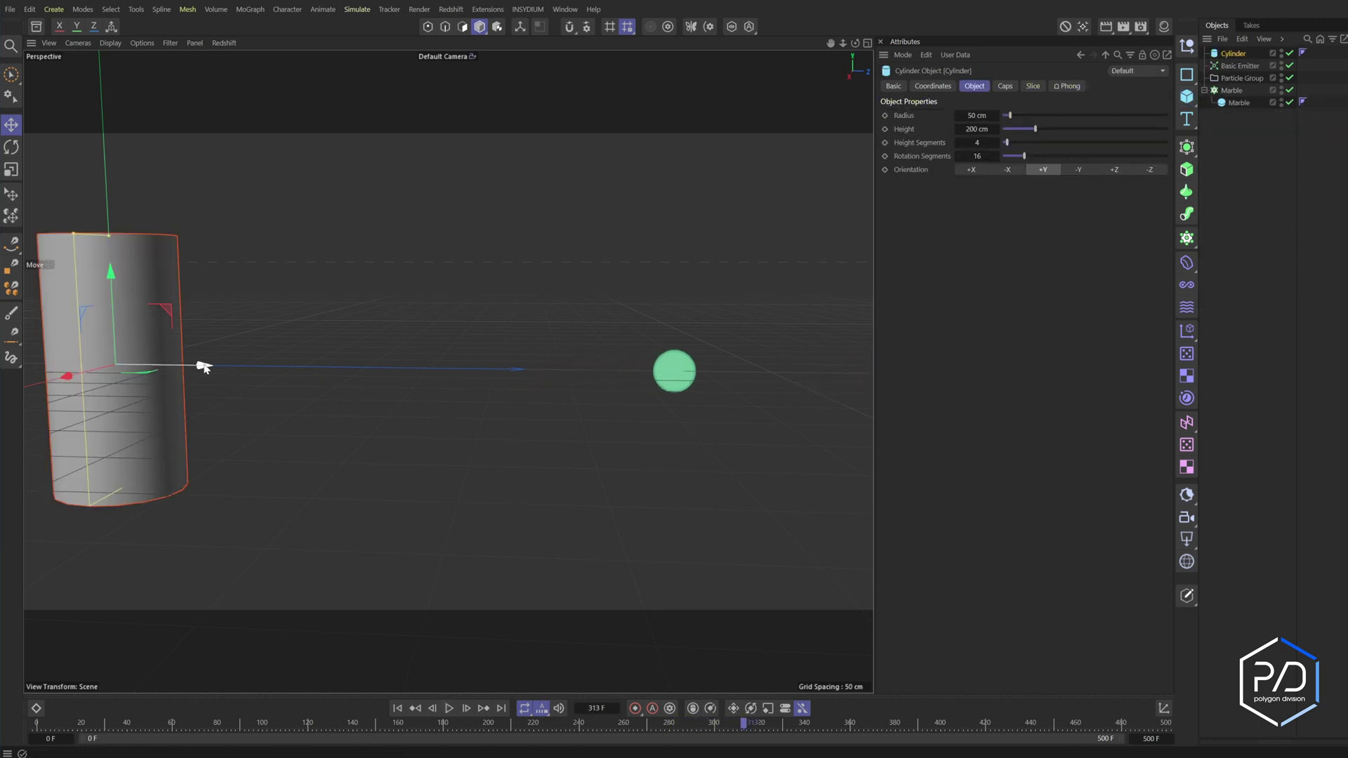
drag(201, 366, 224, 366)
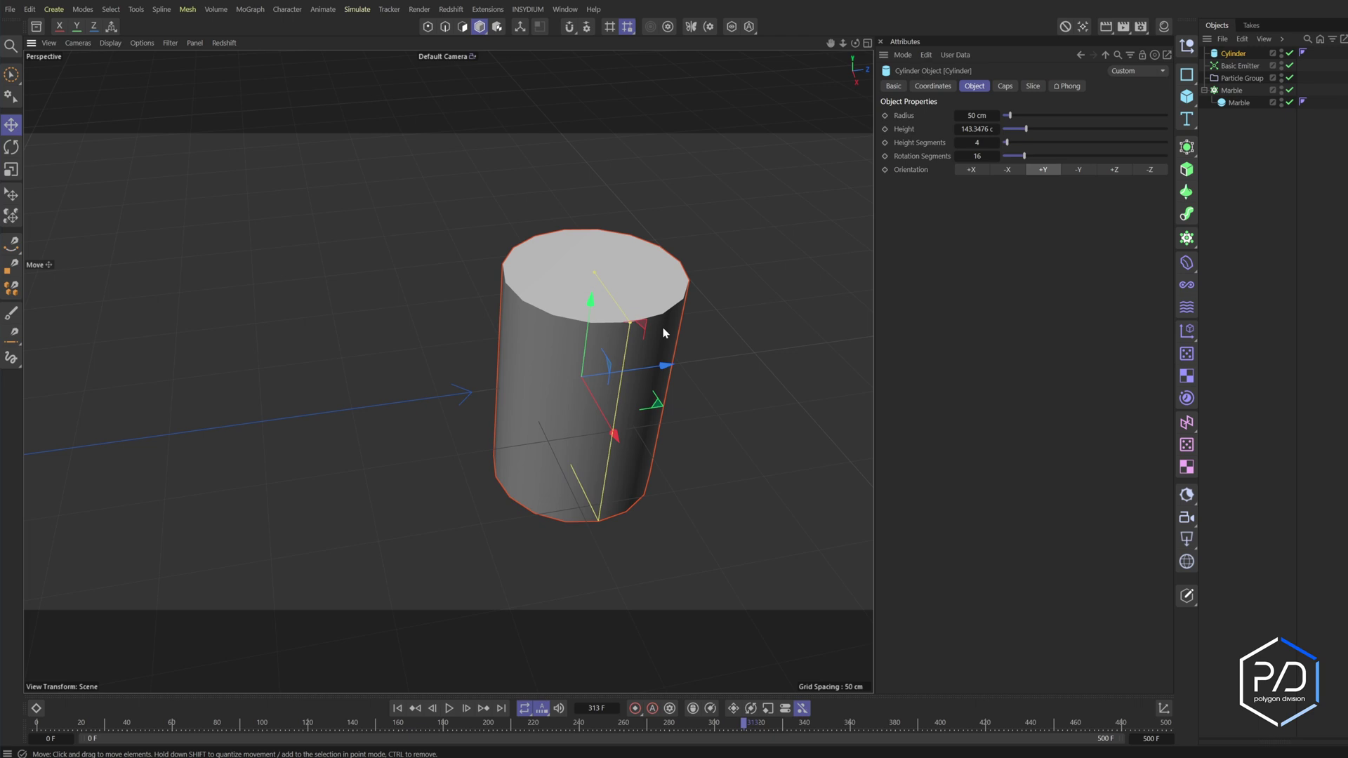
Step: Make the cylinder editable and delete its top cap polygons
key(c)
key(Return)
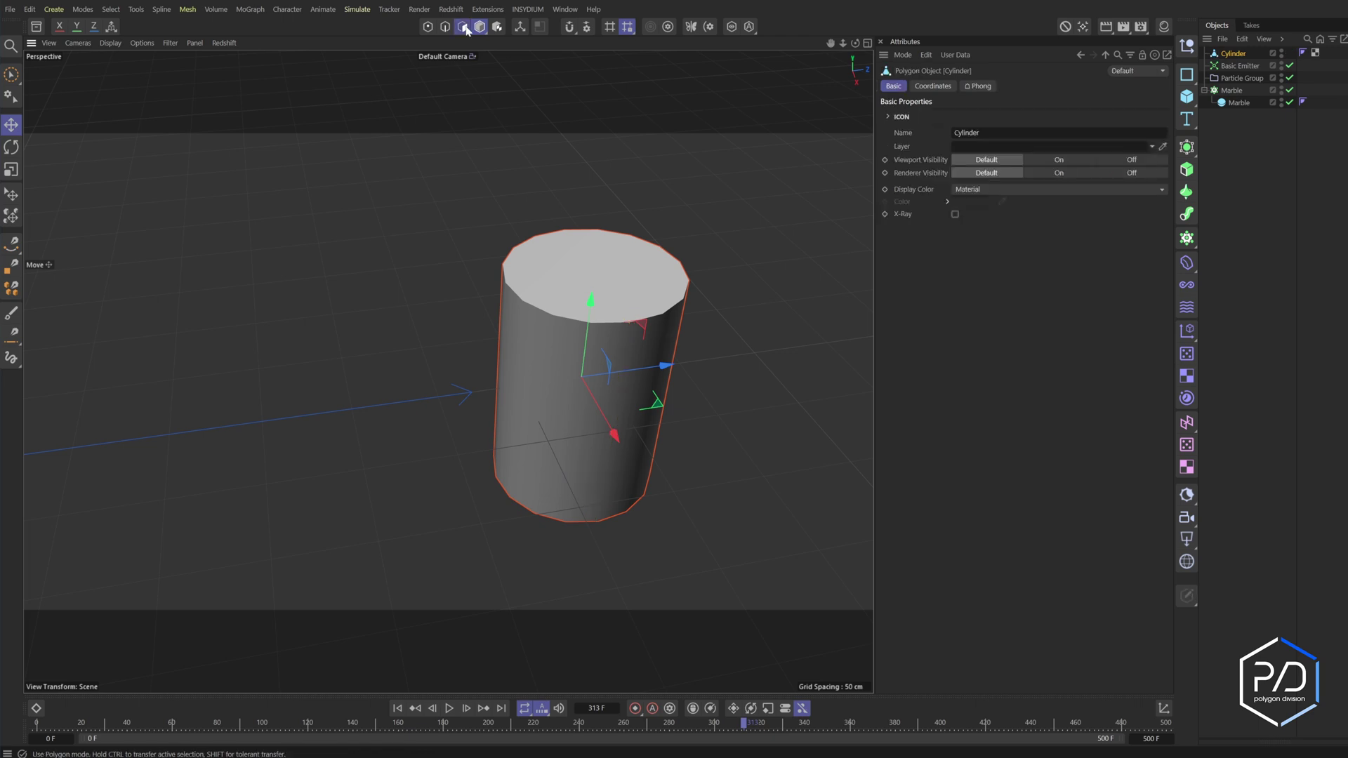
key(9)
mouse_move(605, 285)
mouse_down()
mouse_move(597, 267)
mouse_move(605, 279)
mouse_up()
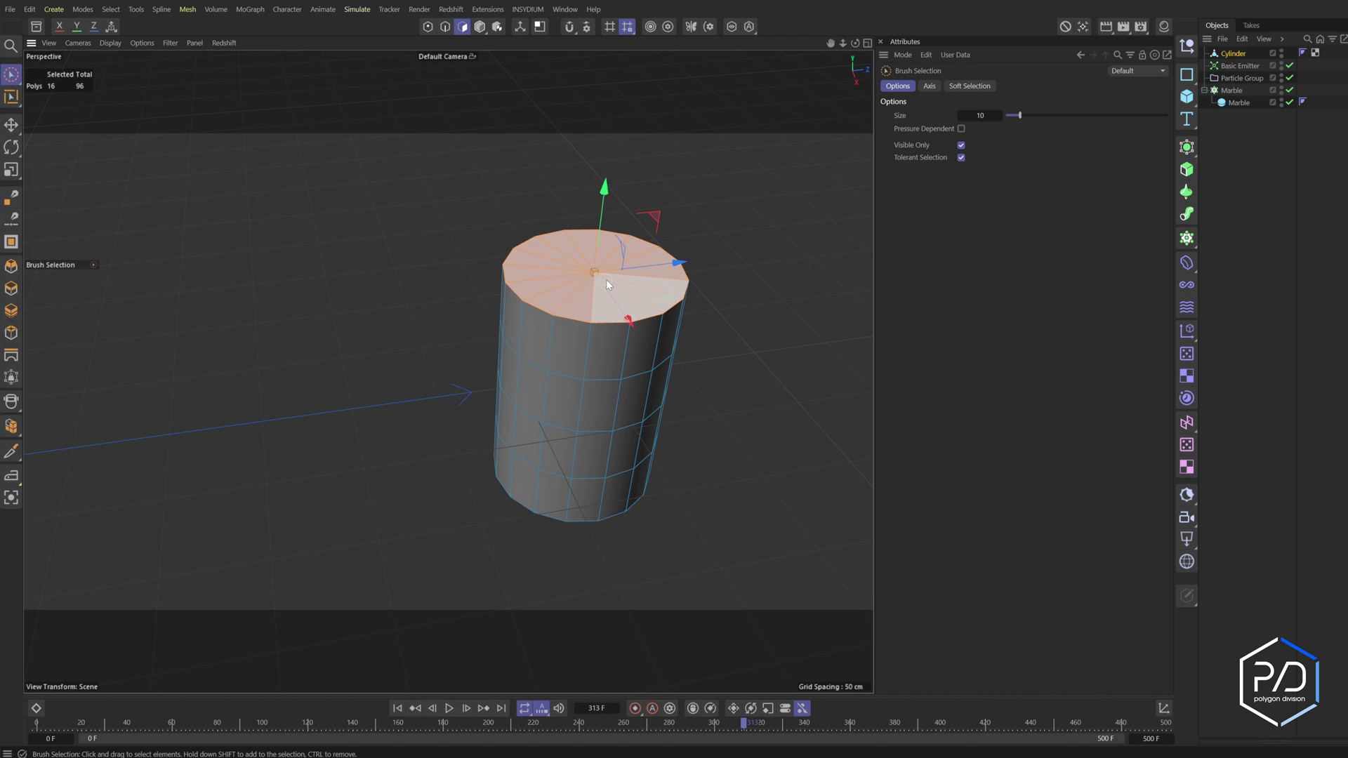
key(Delete)
Step: Add a Bullet Collider Body tag to the open cylinder and rename the object Cup
right_click(1229, 55)
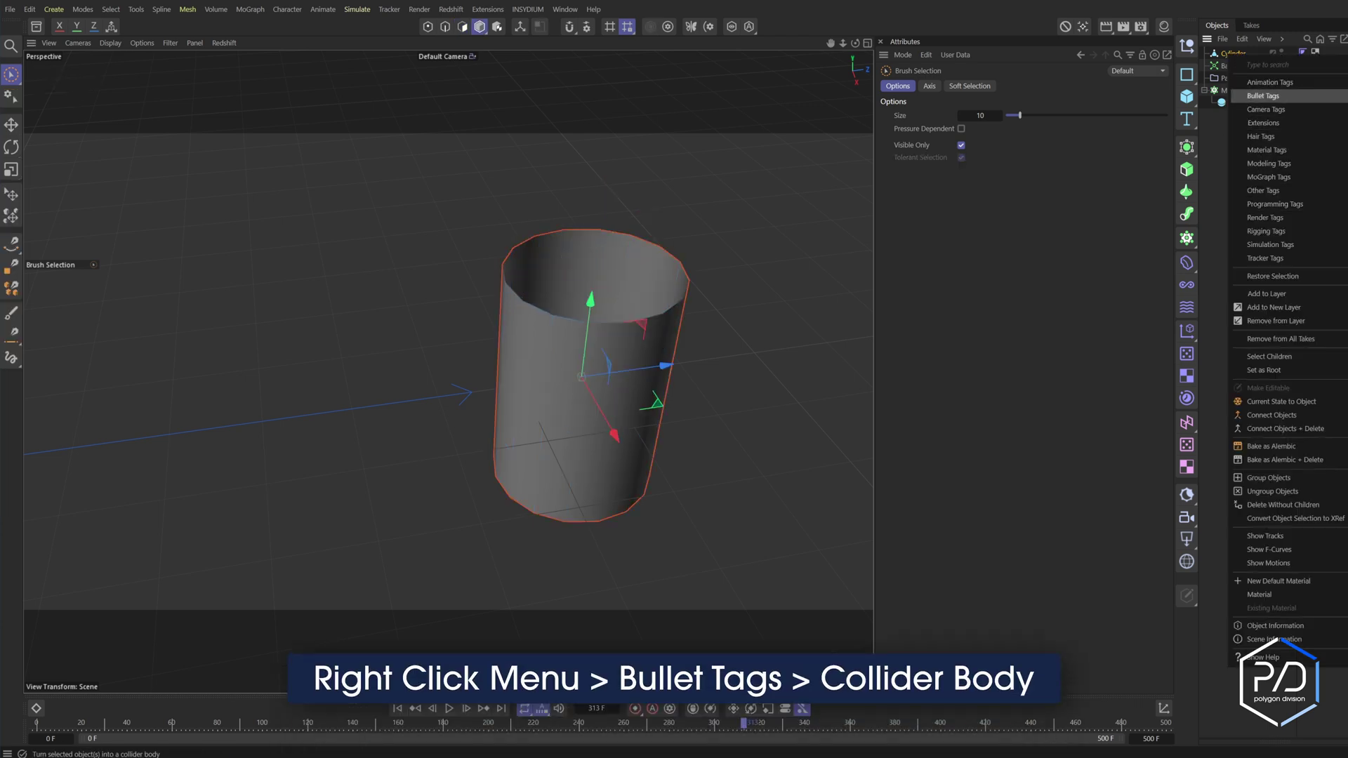
click(1345, 96)
double_click(1233, 53)
text(Cup)
key(Return)
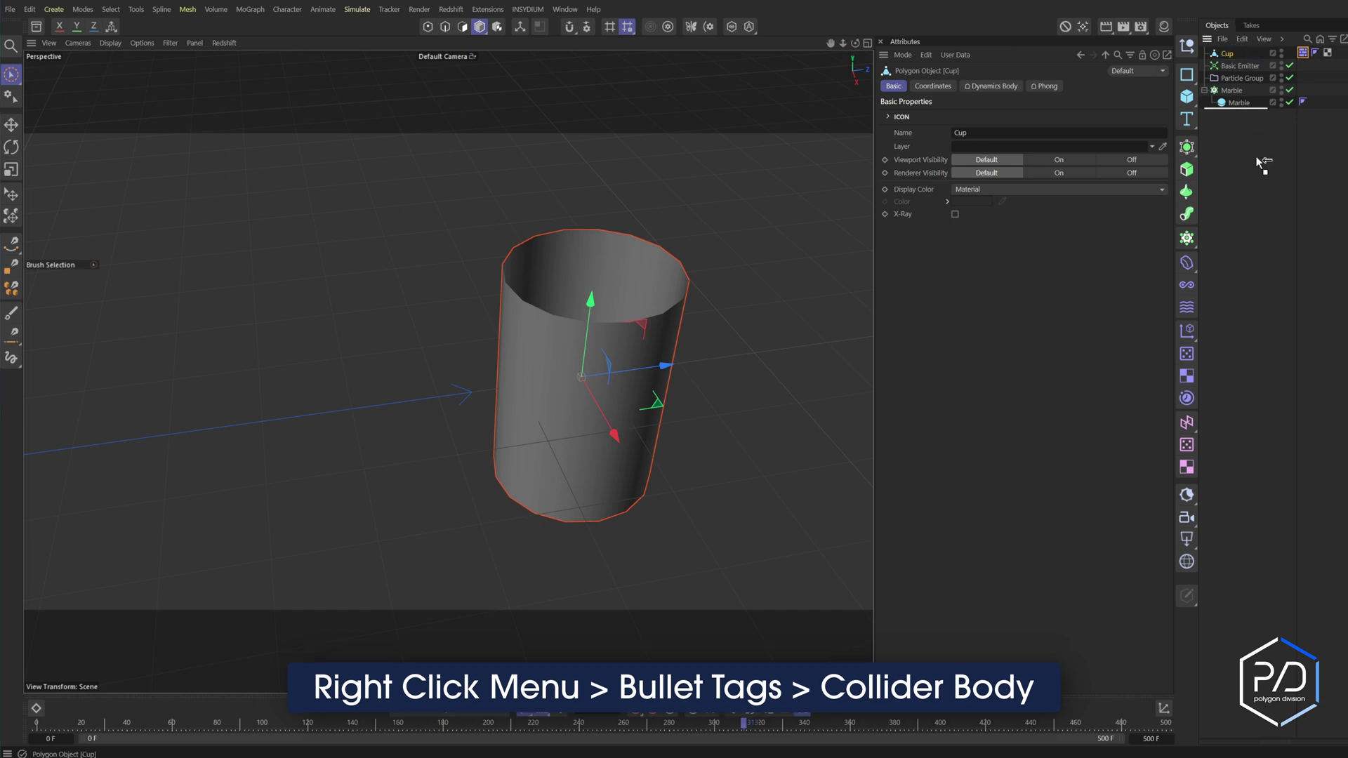
Step: Lower the Cup until its rim is level with the emitter's axis, and play the animation from the start
alt+drag(667, 351, 583, 310)
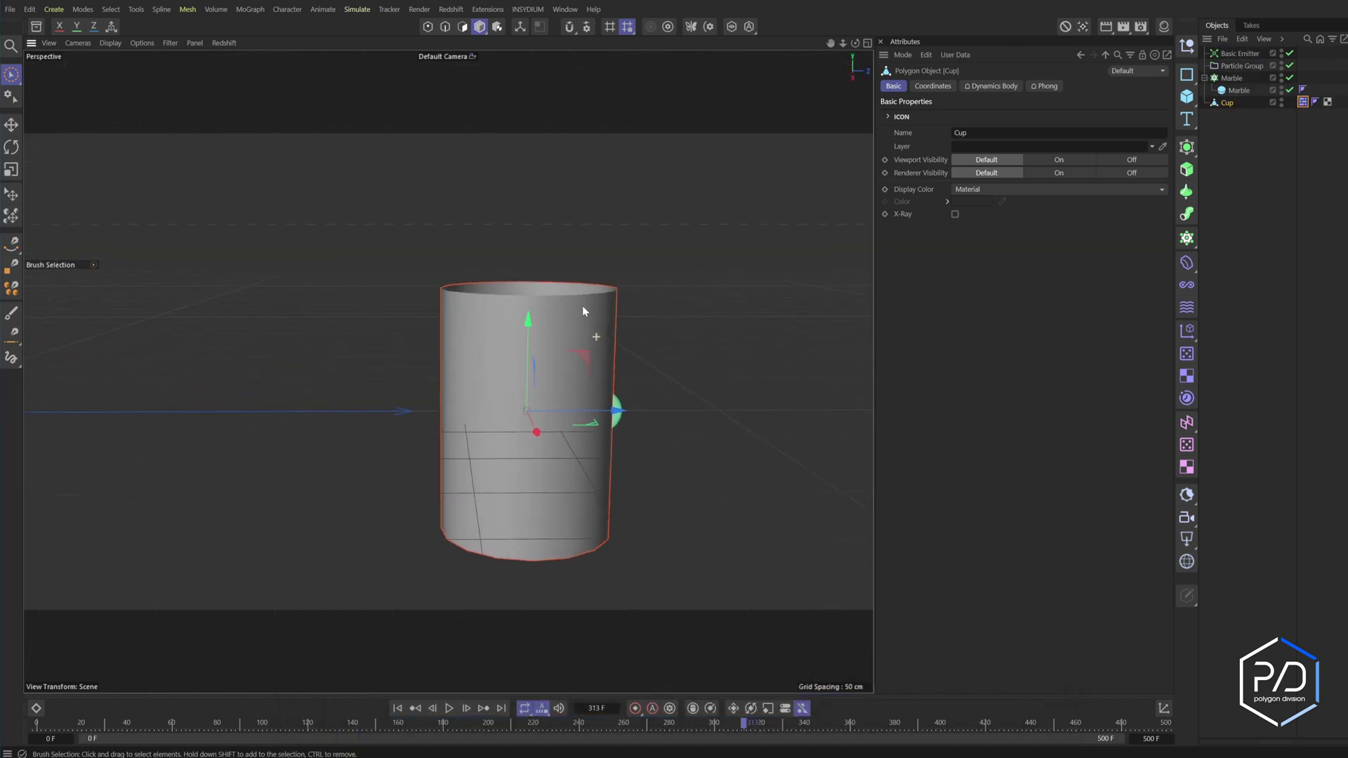
alt+right_drag(583, 310, 492, 317)
drag(592, 347, 485, 429)
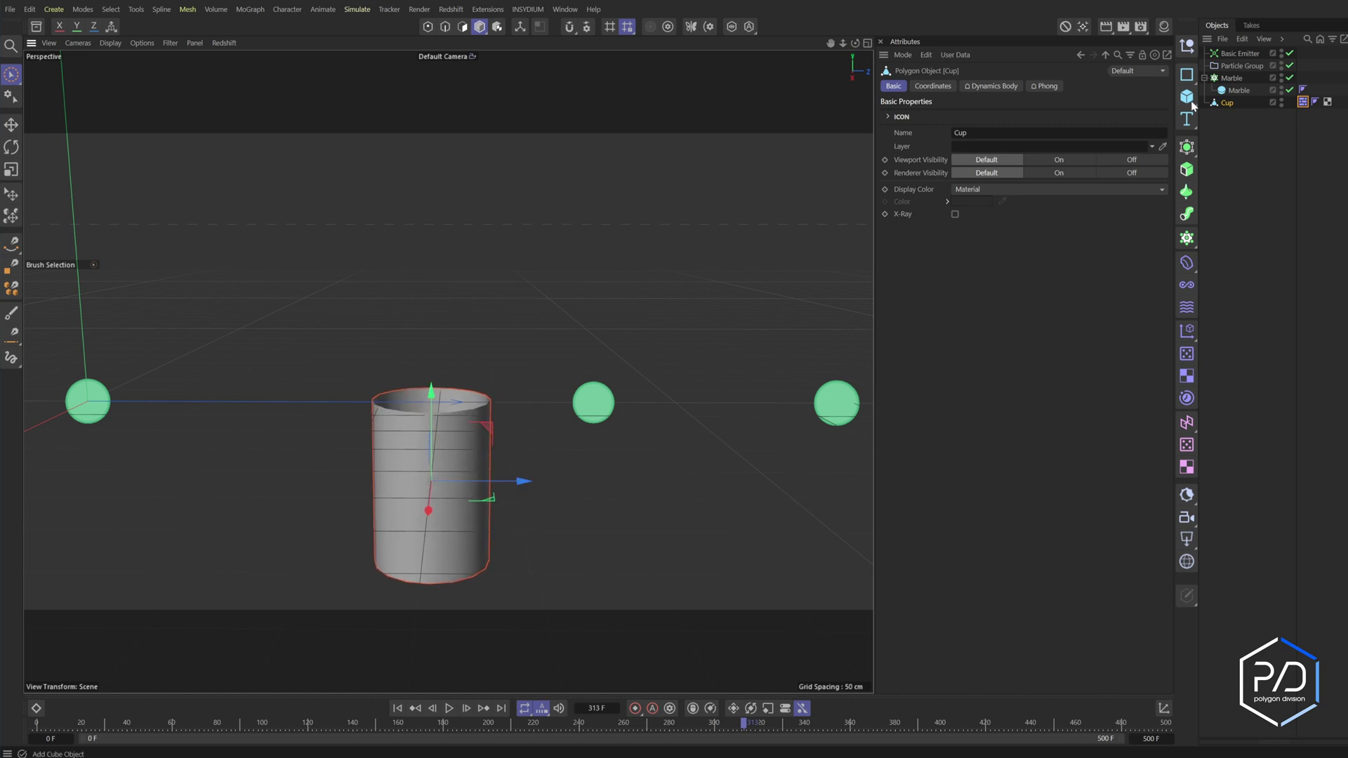
click(449, 709)
click(398, 708)
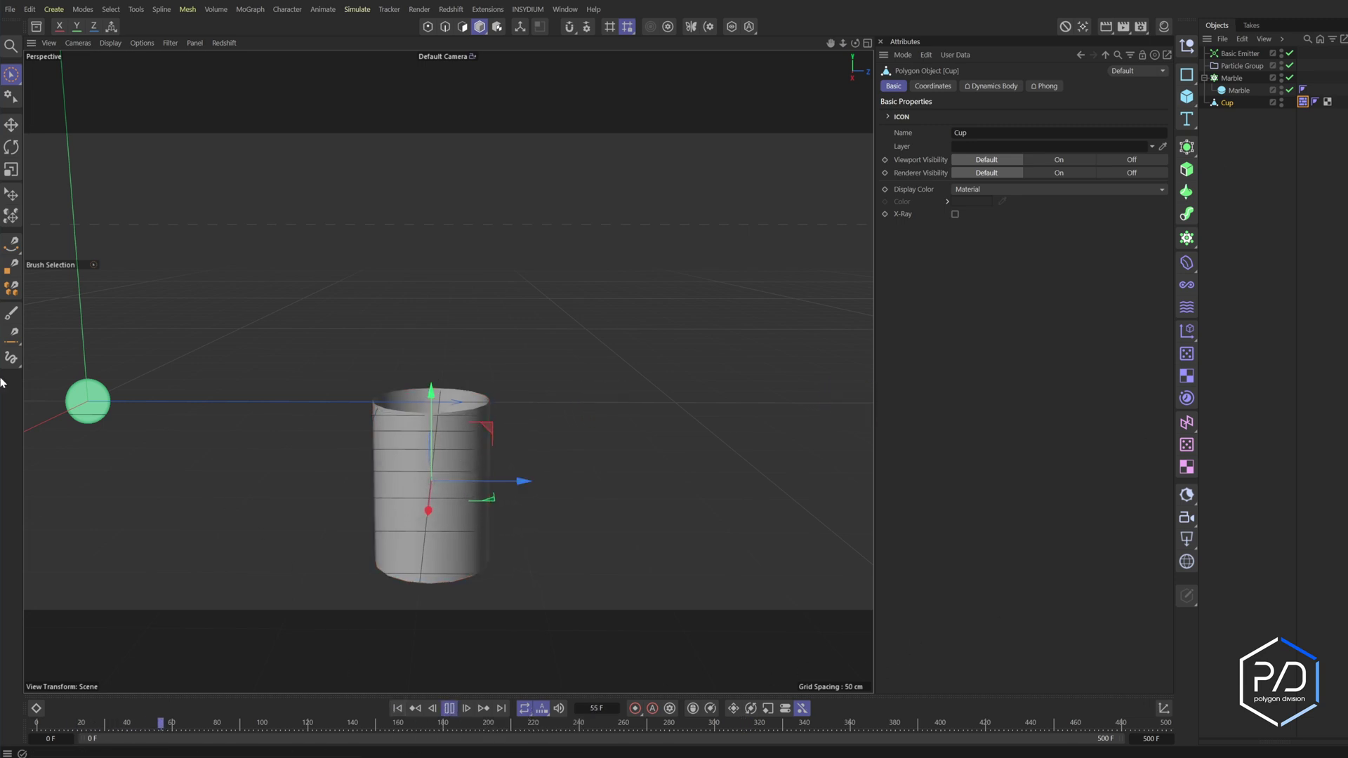
Step: Add a Bullet Rigid Body tag to the Marble cloner
click(1232, 78)
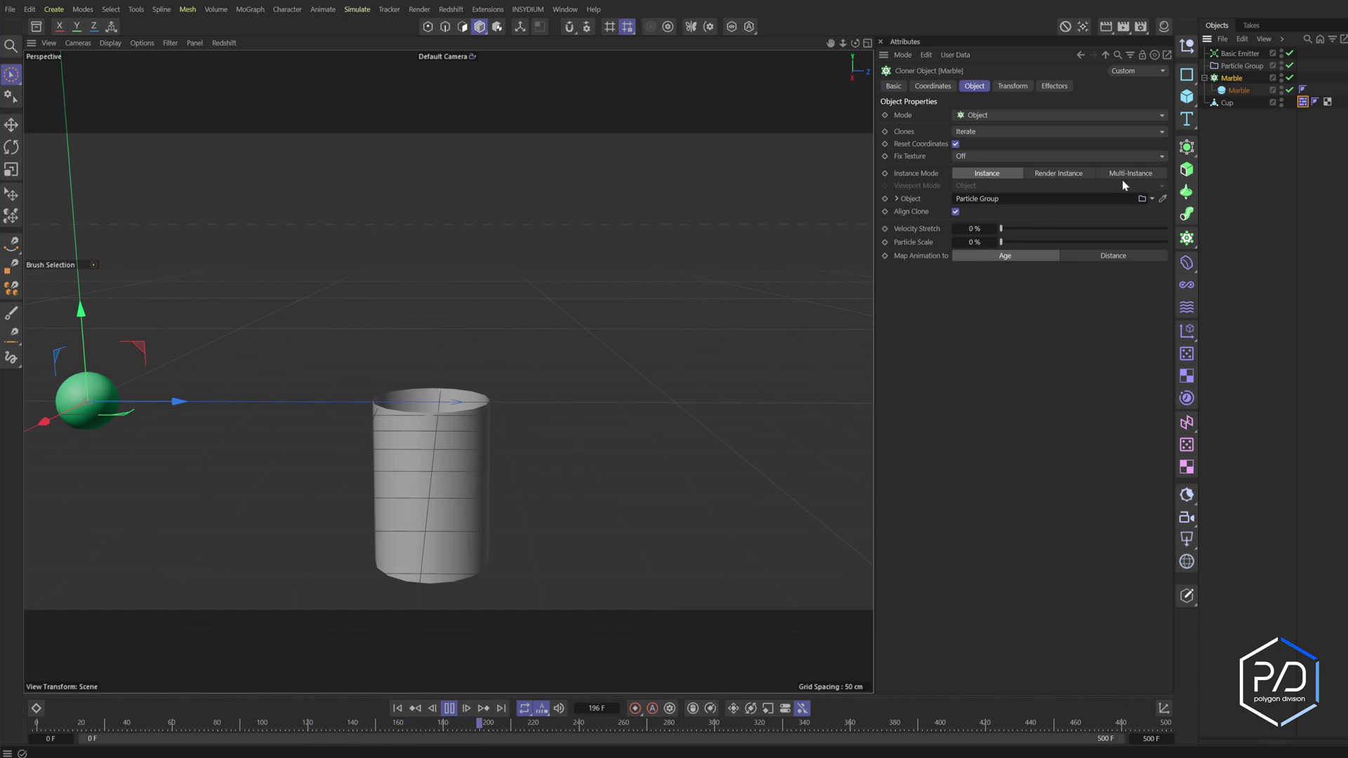
right_click(1232, 77)
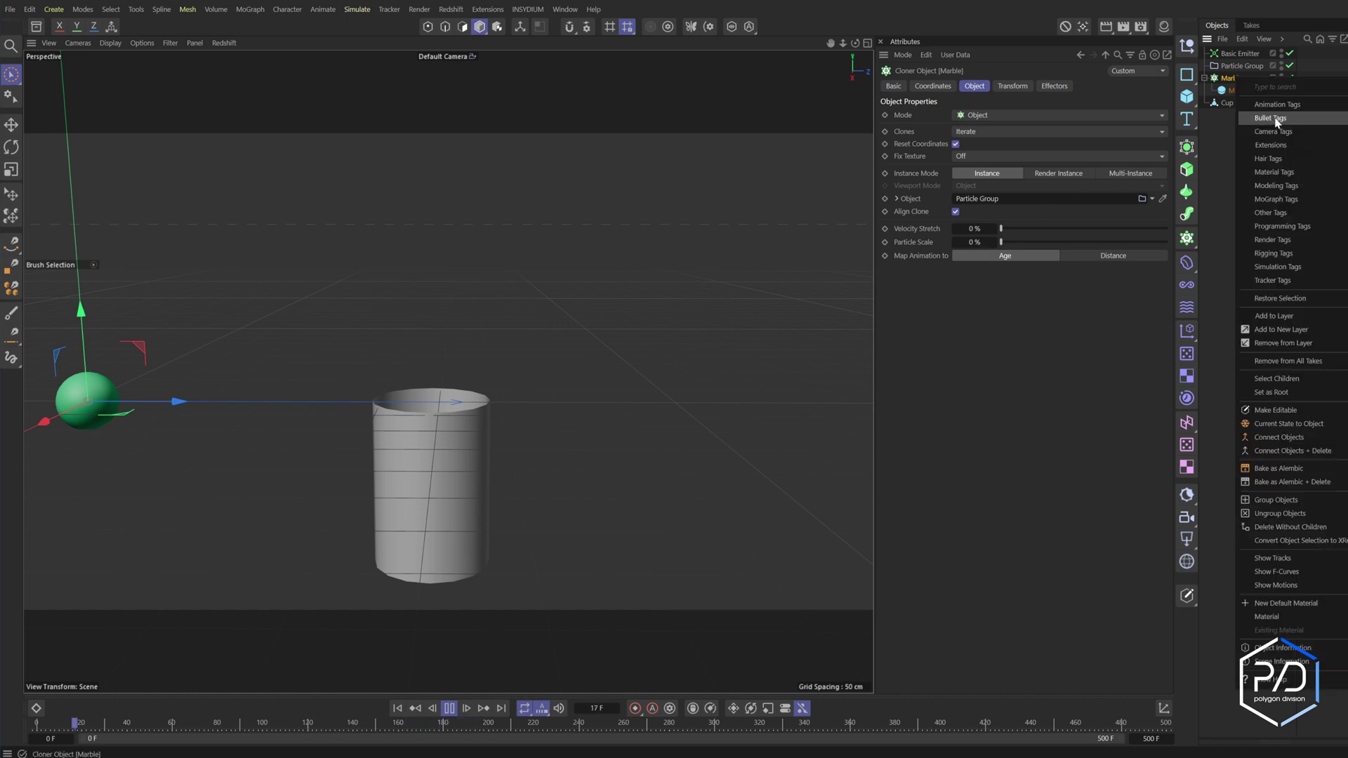
mouse_move(1271, 118)
click(1248, 215)
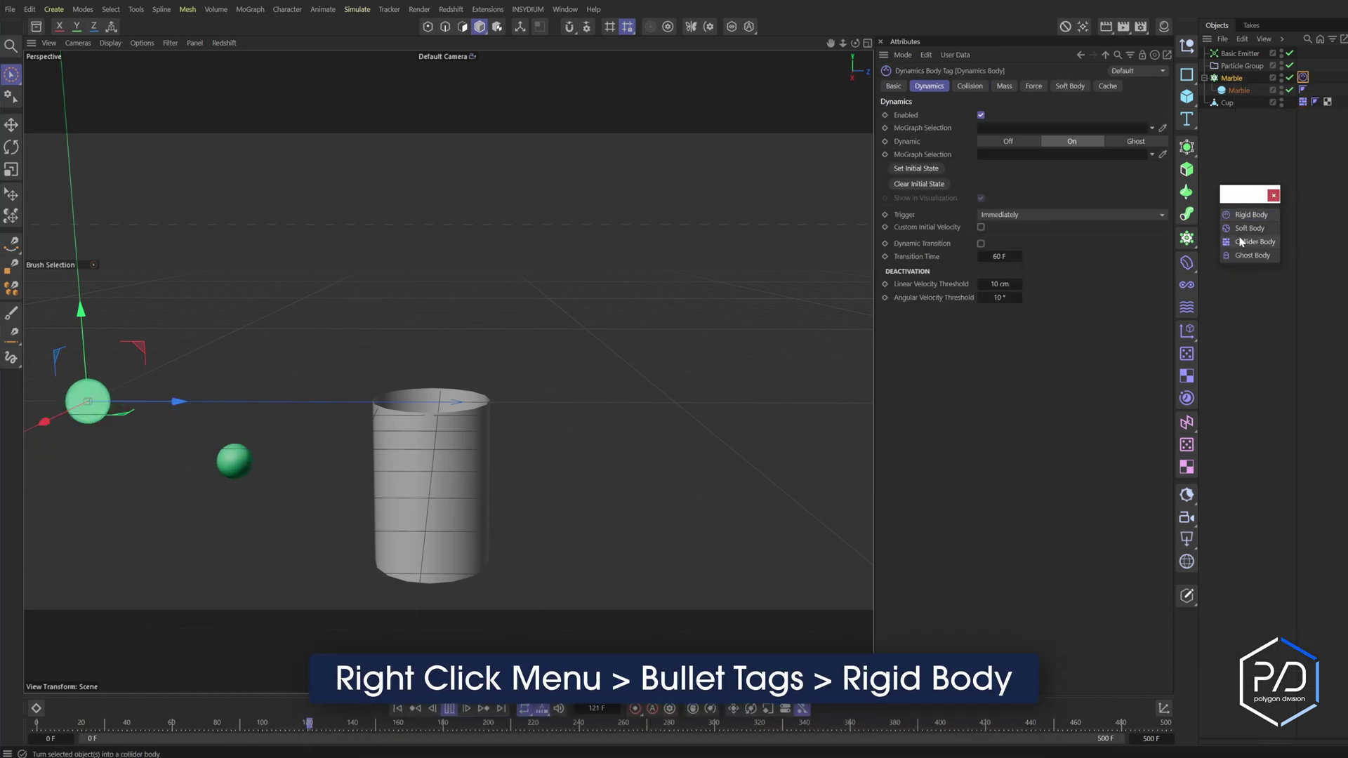
Step: Enable a custom initial velocity on the Marble cloner's dynamics tag, with linear velocity 296 cm in Y and 625 cm in Z
alt+middle_drag(273, 510, 458, 457)
alt+drag(459, 457, 353, 403)
alt+middle_drag(353, 441, 391, 406)
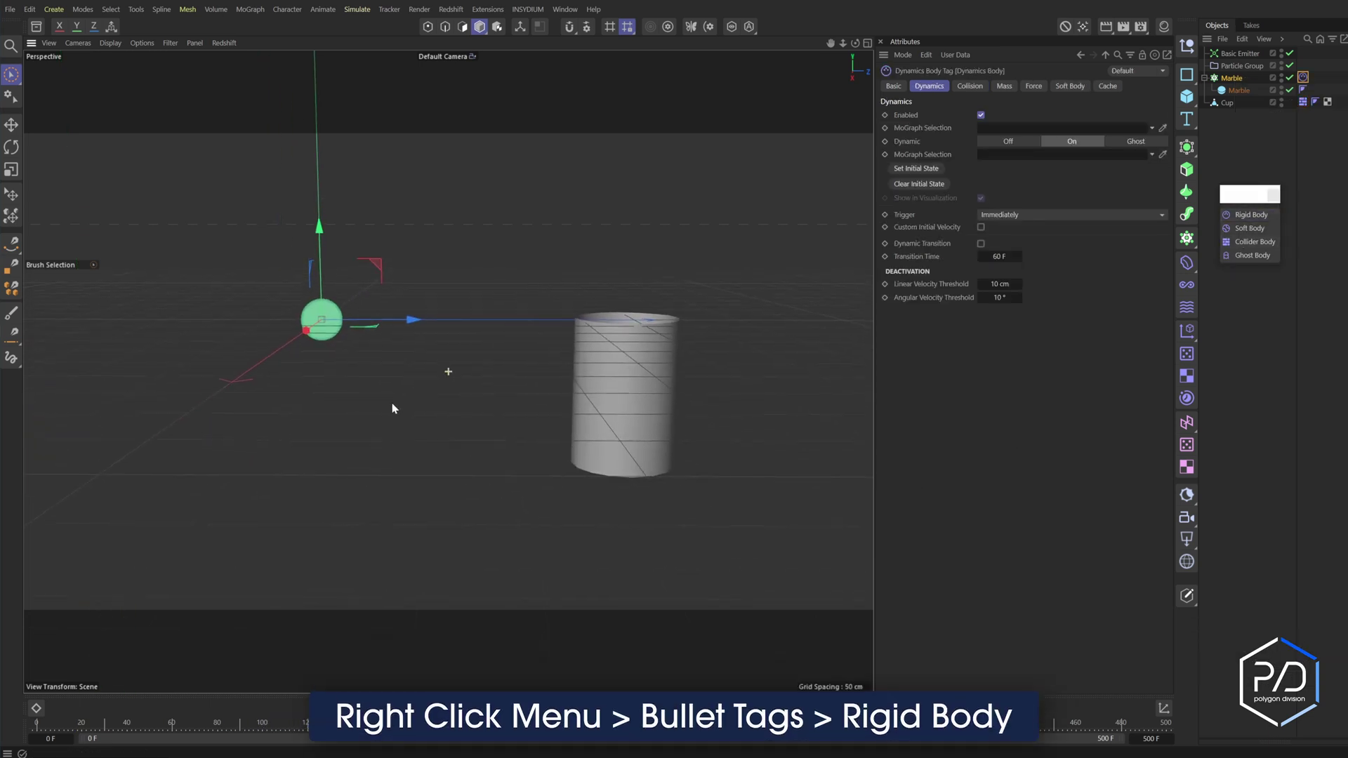
alt+drag(482, 406, 464, 445)
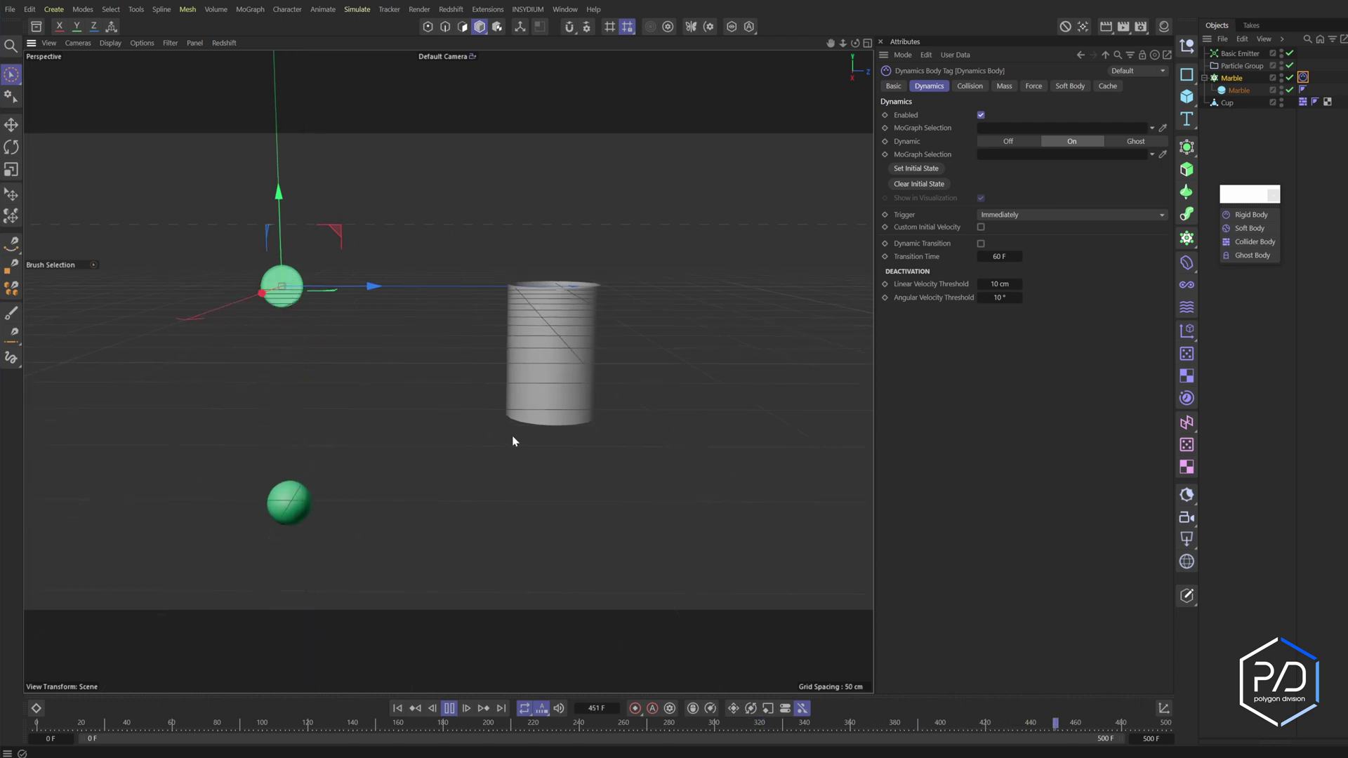
click(1240, 53)
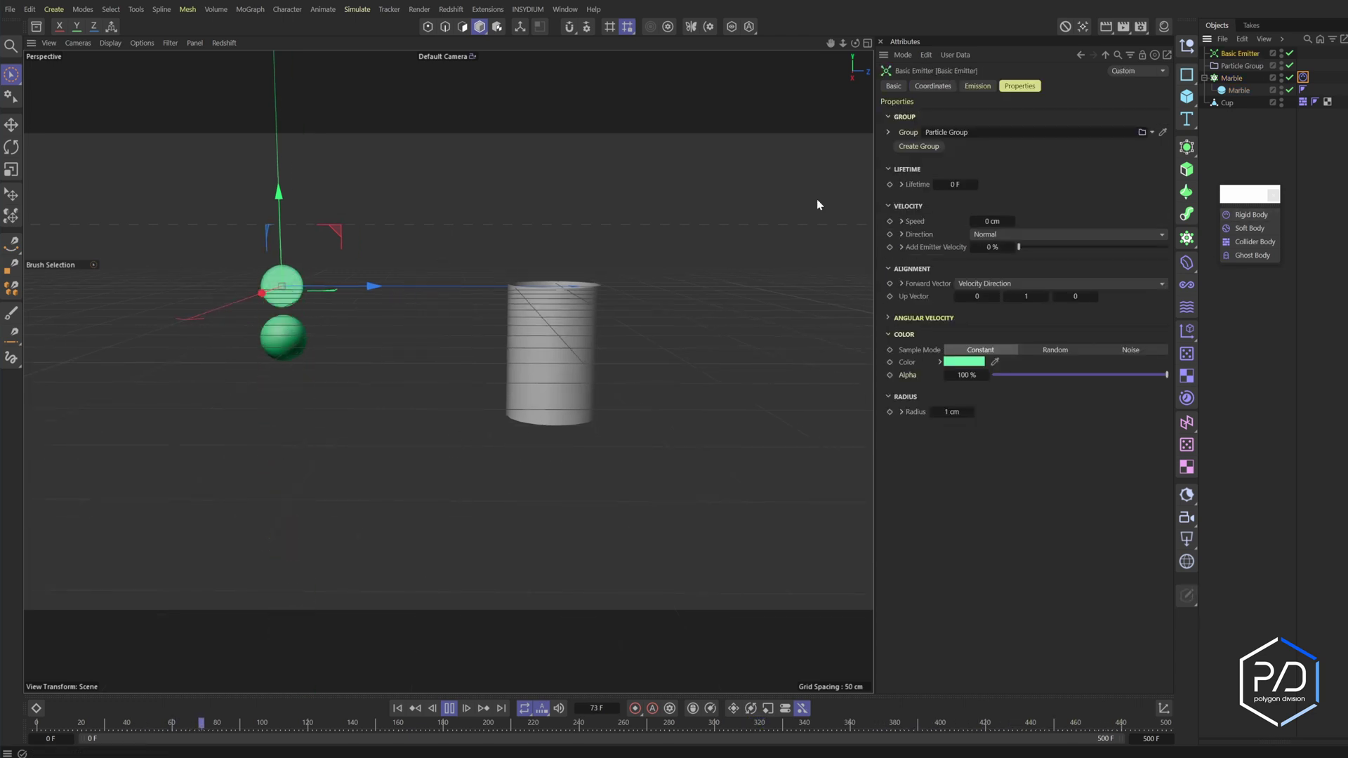
click(1303, 77)
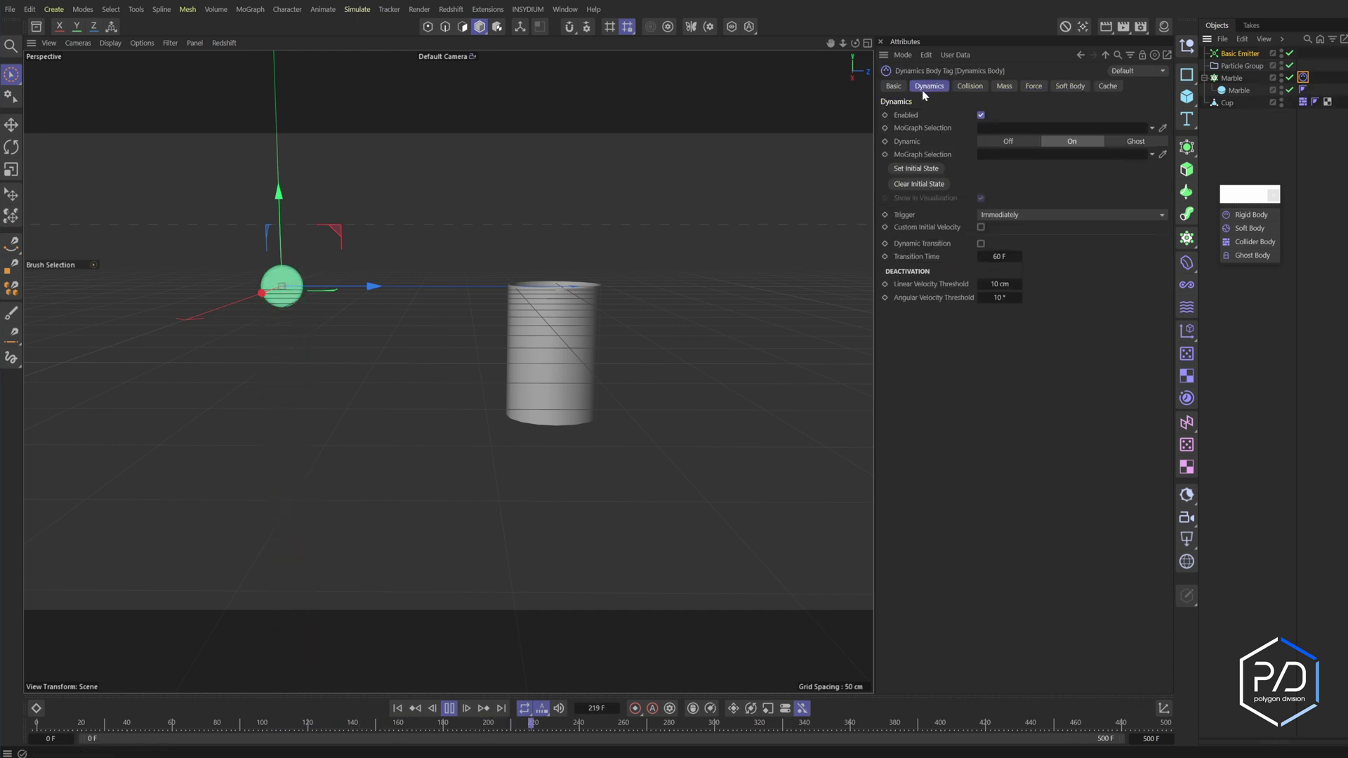
click(980, 227)
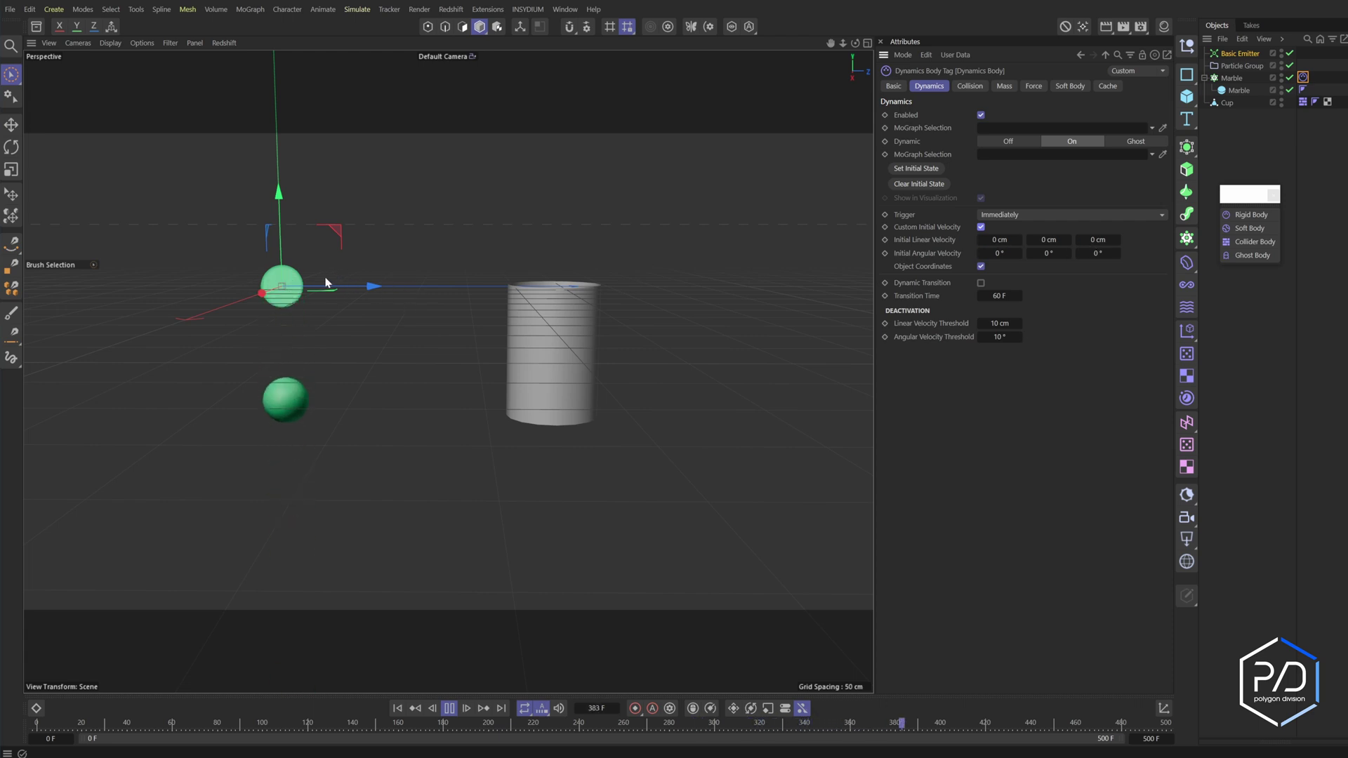
drag(1097, 240, 1131, 239)
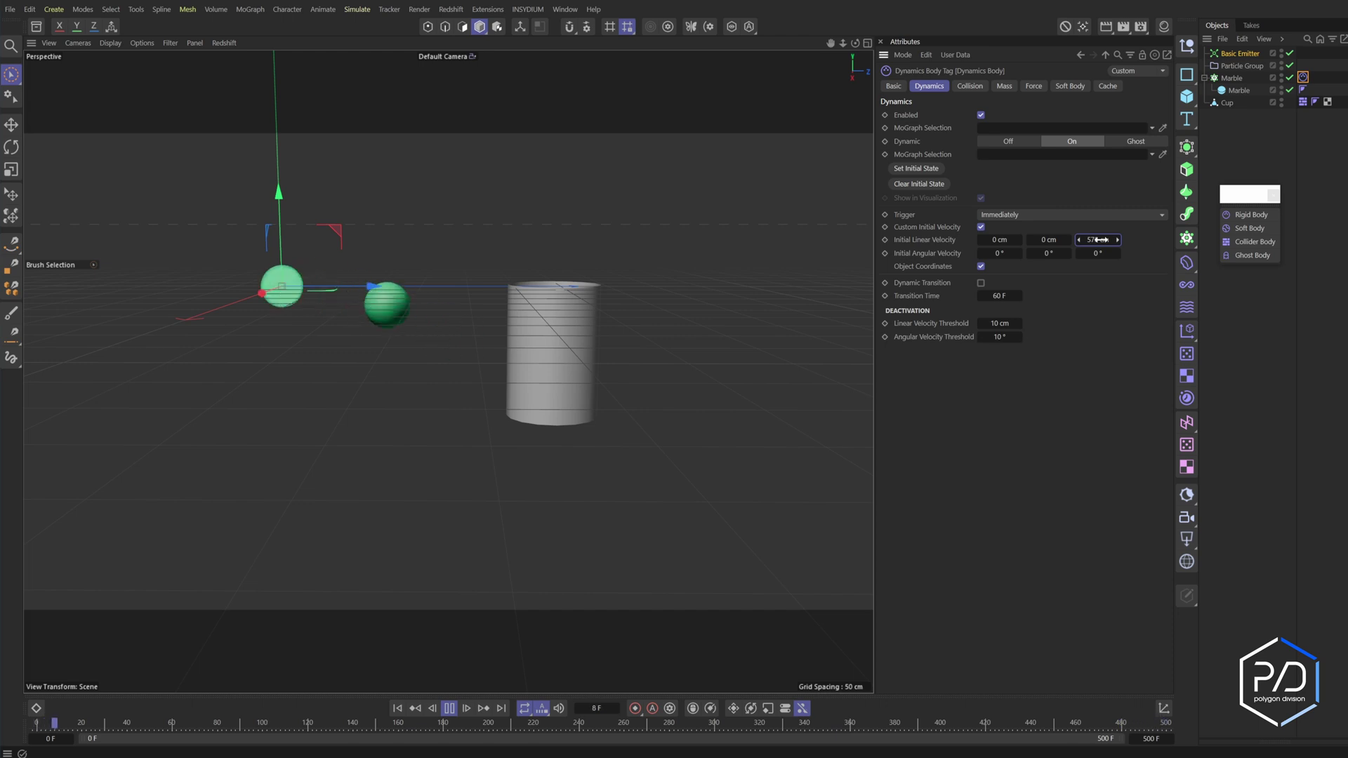
mouse_move(1048, 239)
mouse_down()
mouse_move(1033, 239)
mouse_move(1071, 240)
mouse_up()
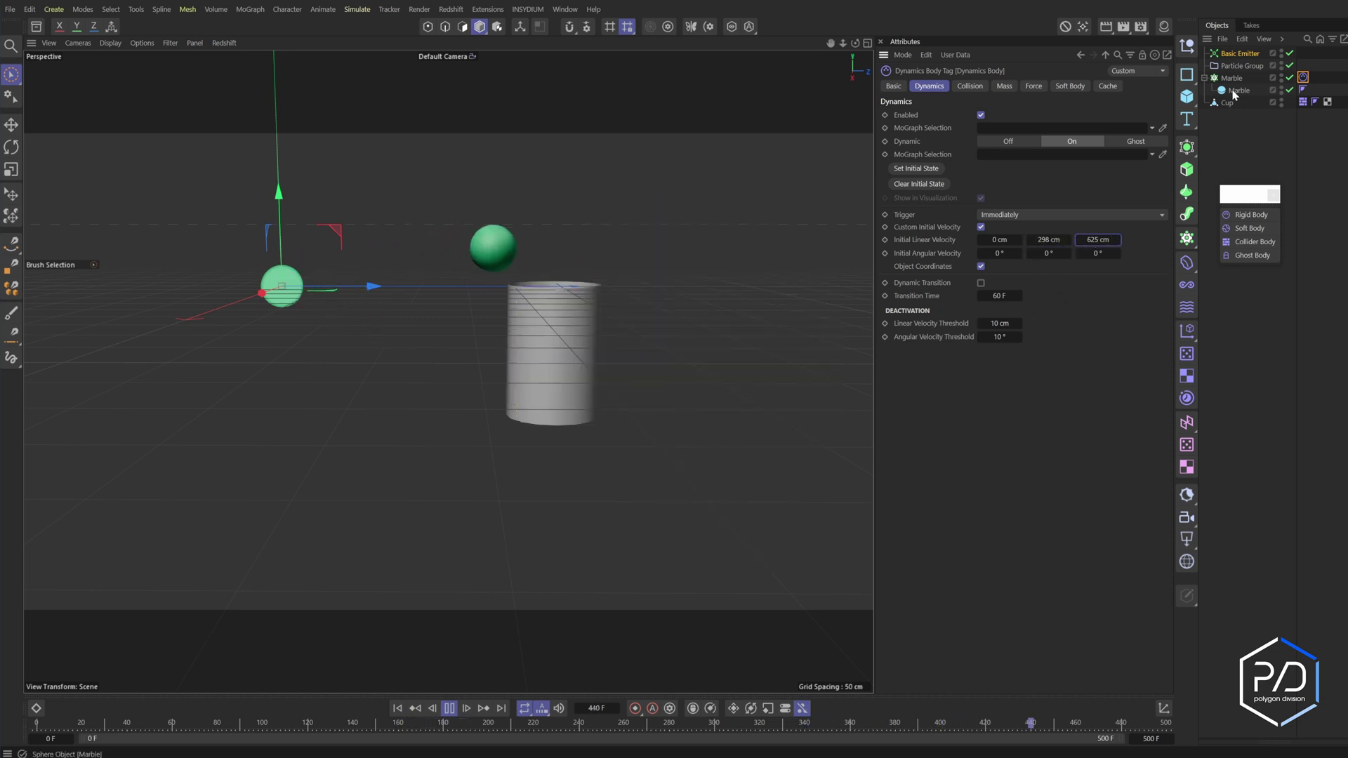
Step: Move the Cup farther from the emitter and slightly lower so it sits where the marbles land
click(1228, 102)
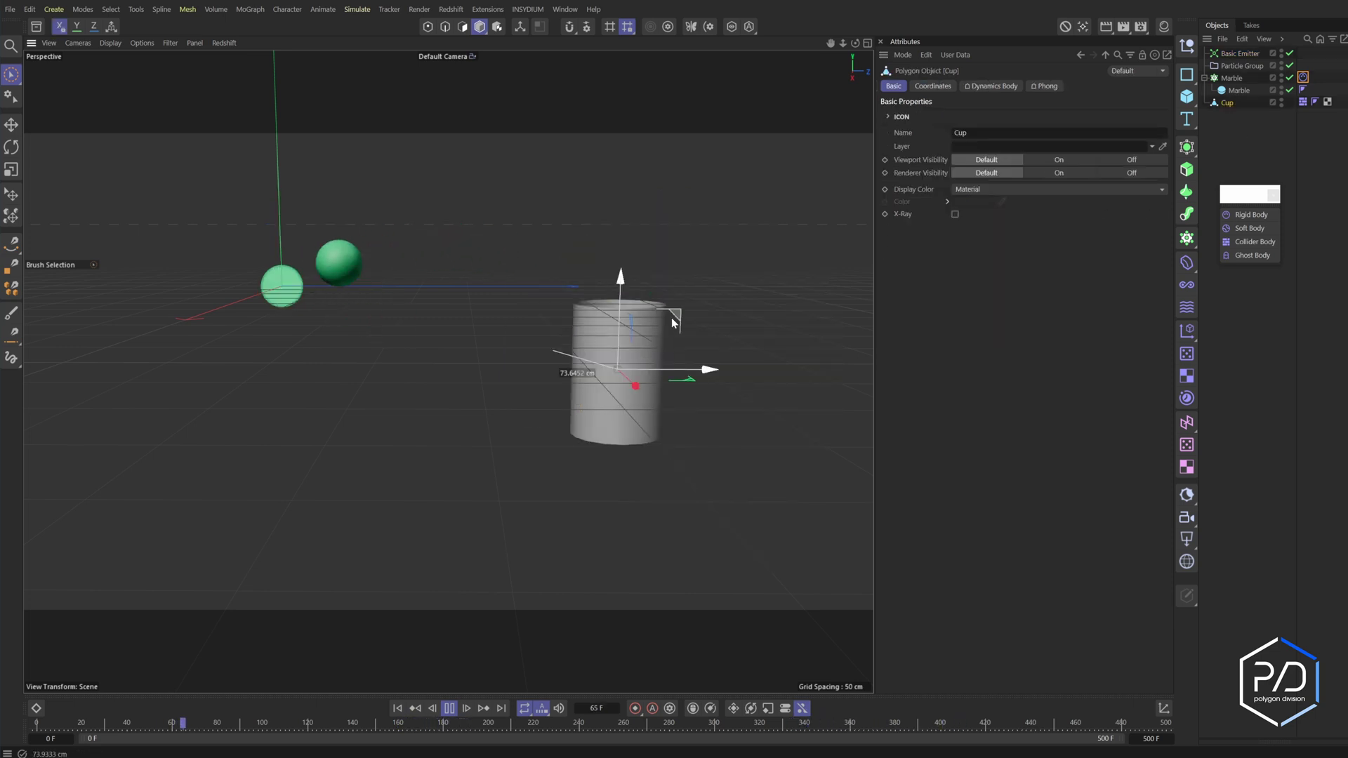
drag(674, 316, 688, 318)
Step: Set the Marble sphere's radius to 15 cm and turn on X-Ray display for the Cup
click(1237, 91)
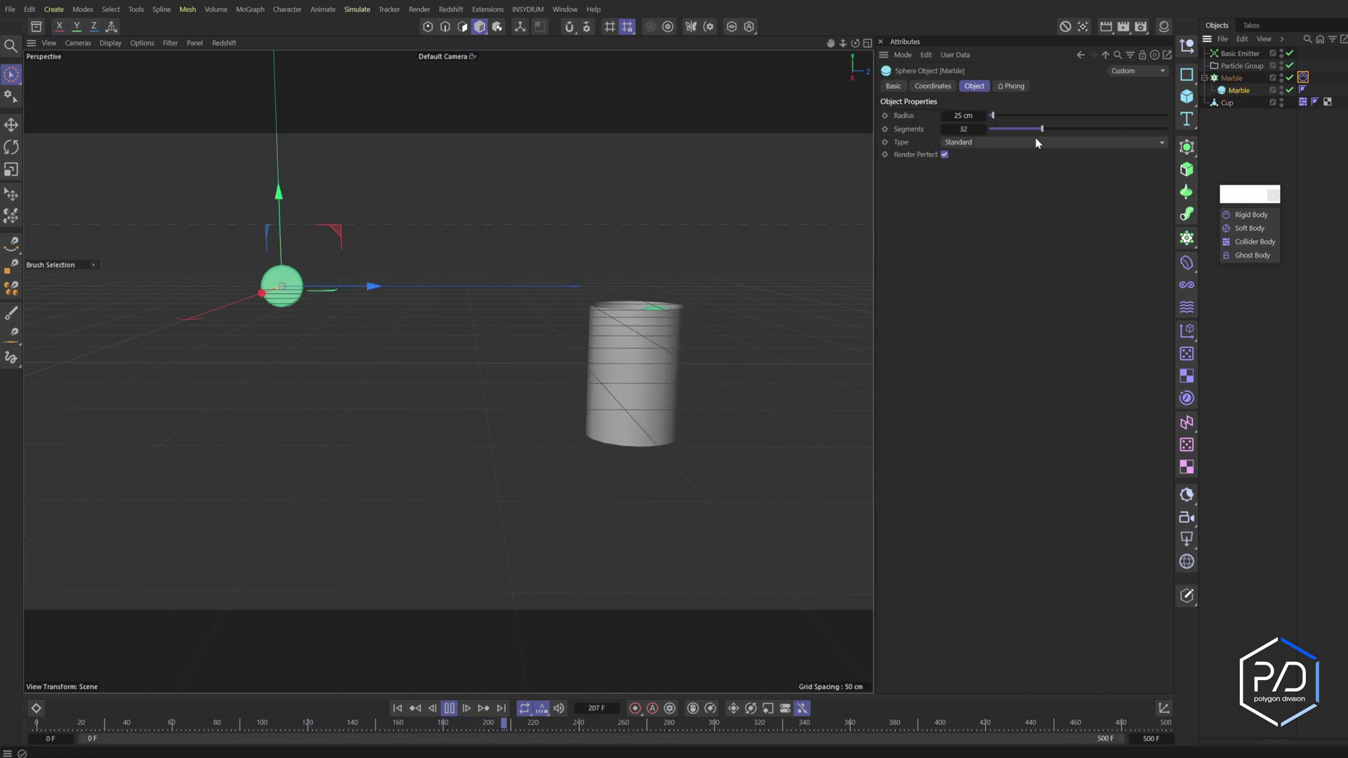
click(977, 117)
text(15)
key(Return)
click(1227, 102)
click(955, 214)
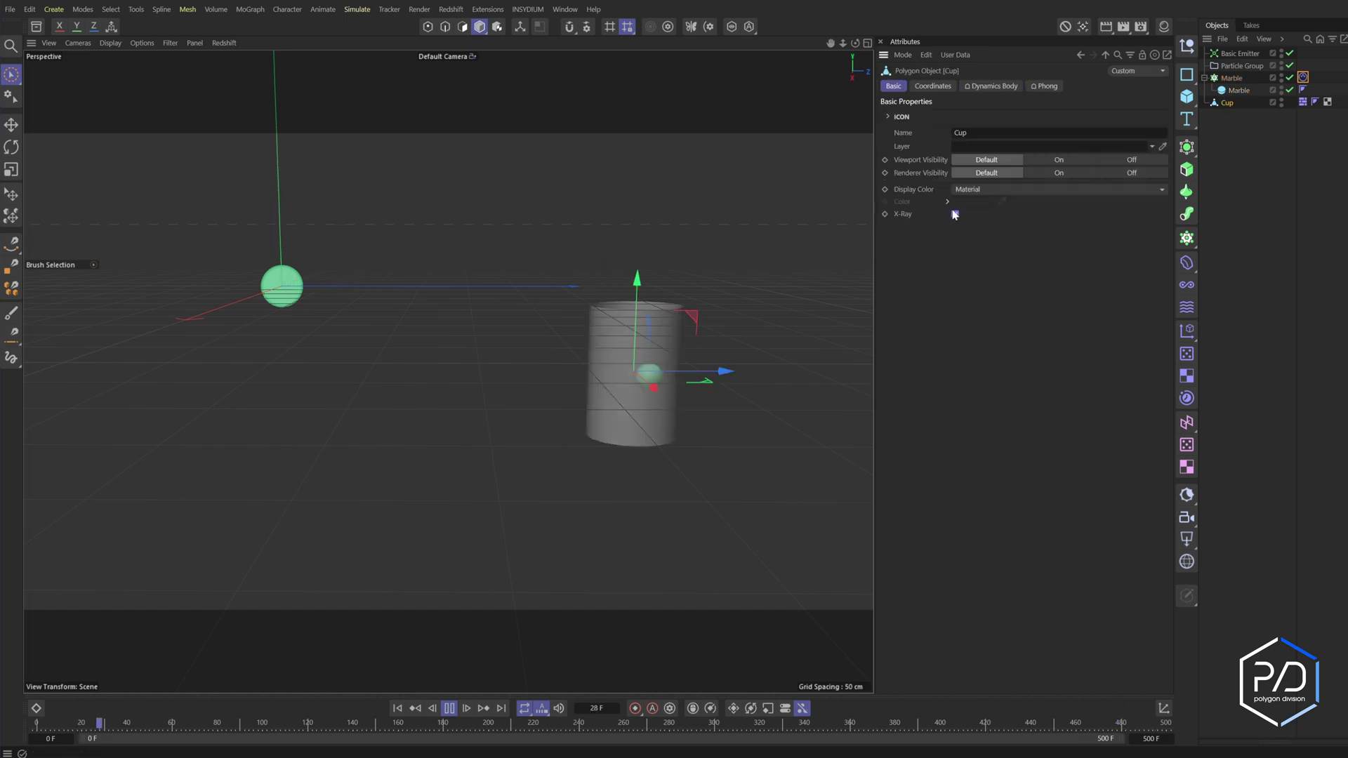
Step: Set the gap between the Basic Emitter's pulses to 15 F
click(1241, 54)
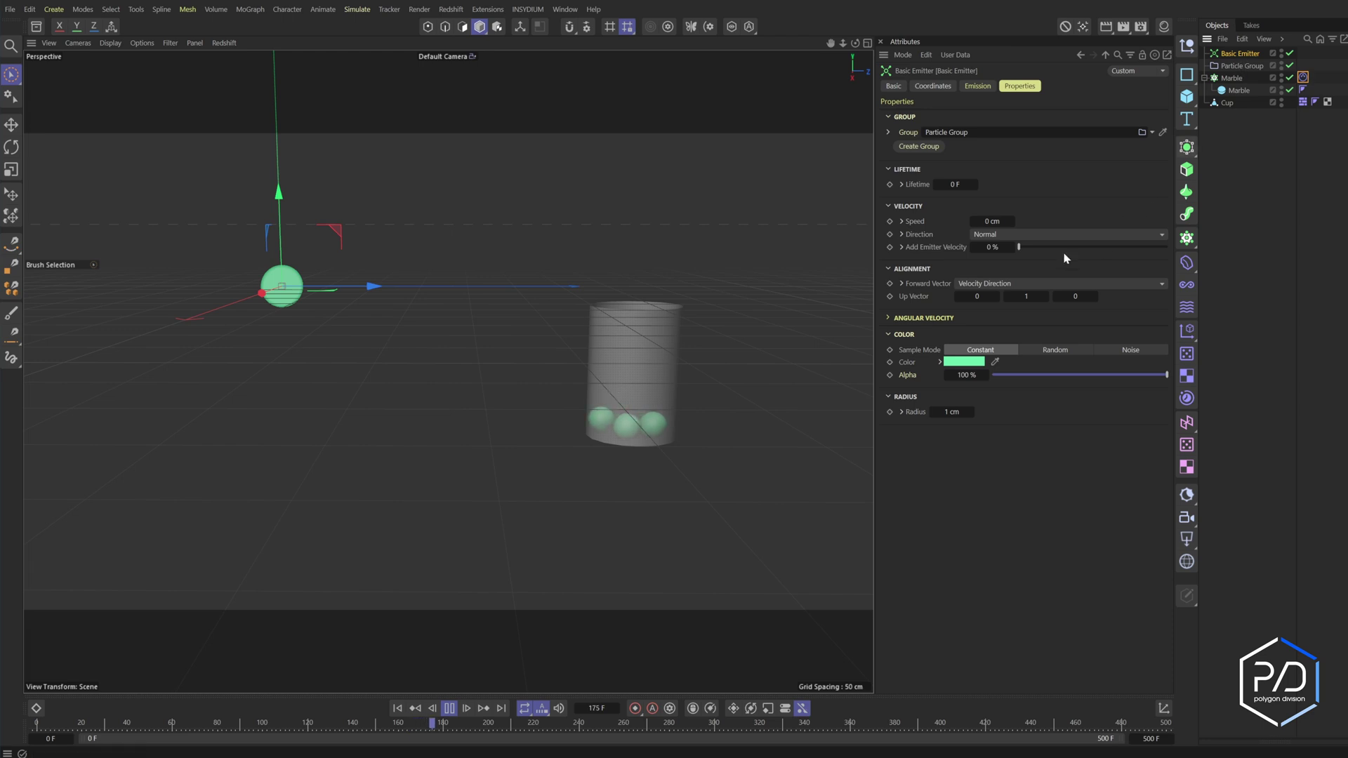
click(978, 86)
click(981, 212)
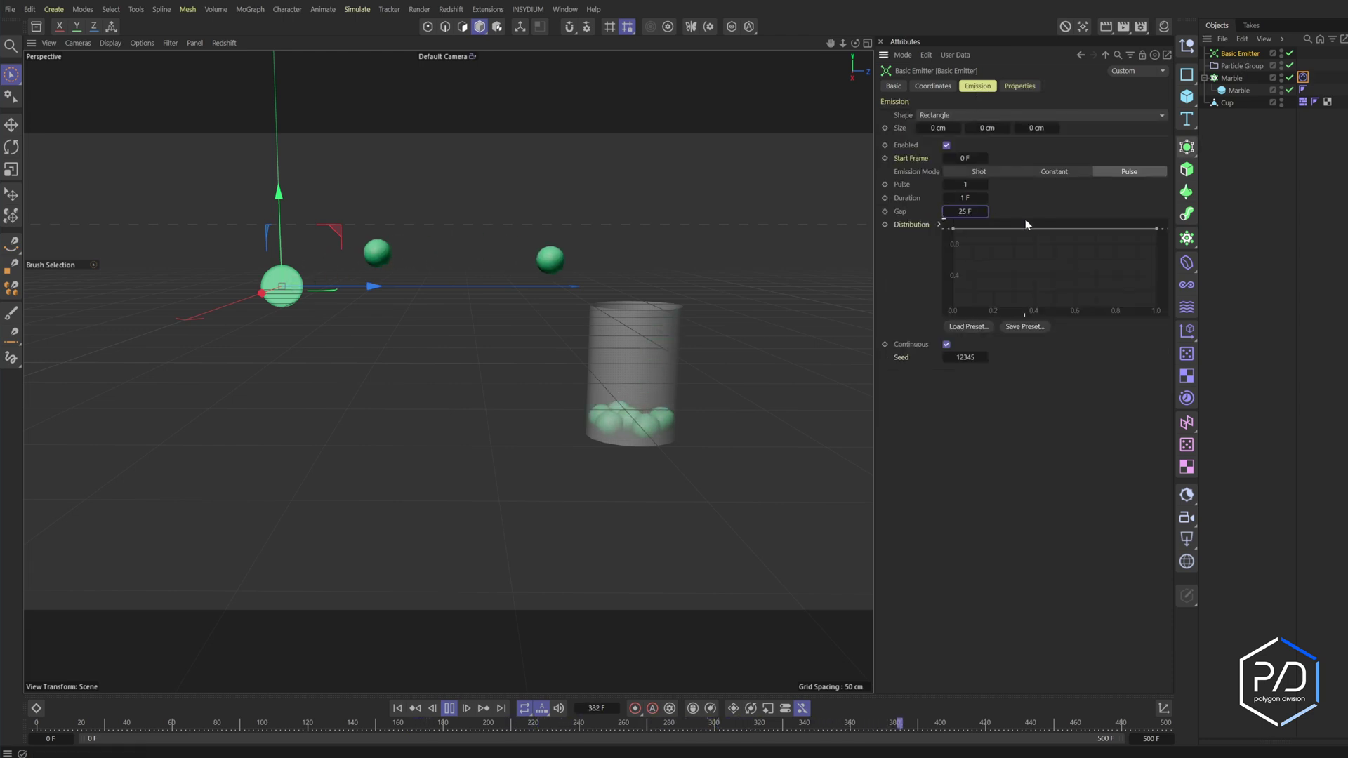
click(966, 213)
text(15)
key(Return)
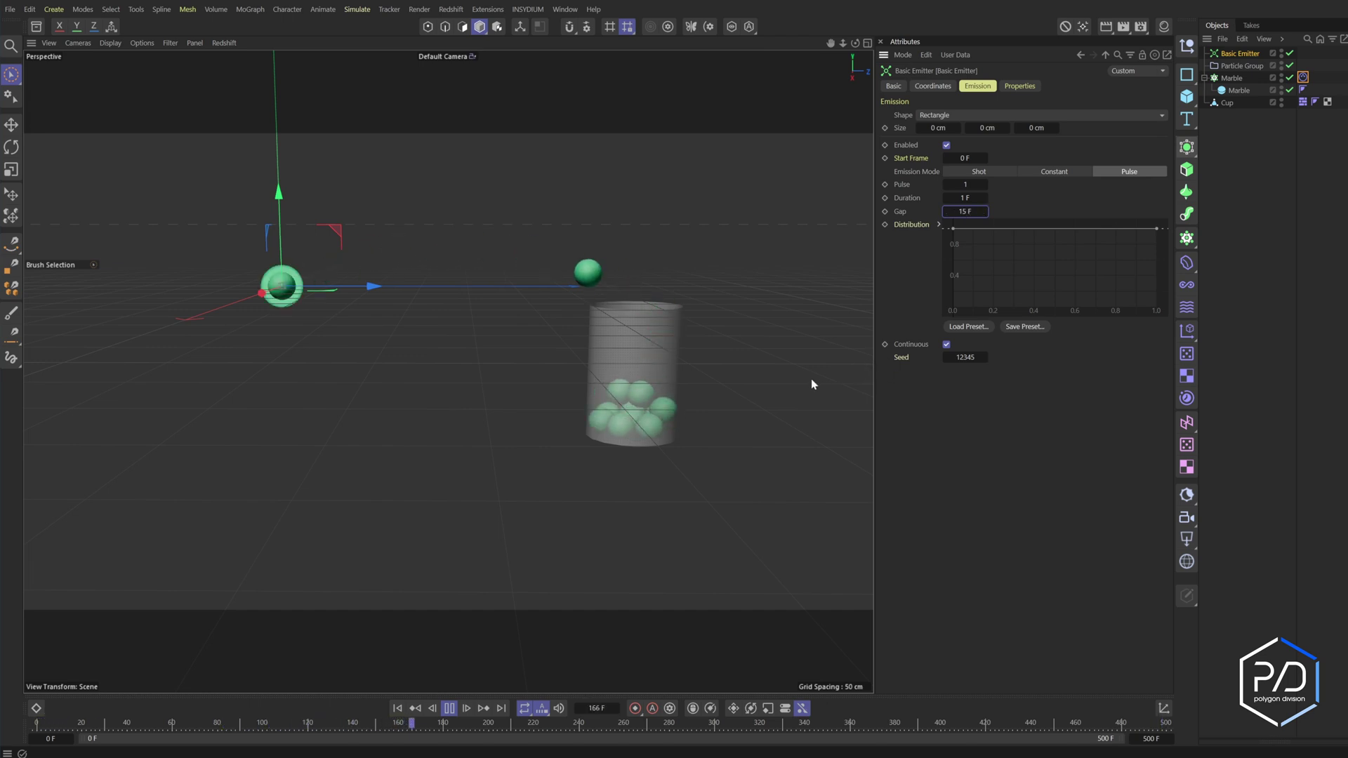
Step: Extend the end of the project timeline to 800 F
double_click(1152, 739)
text(800)
key(Return)
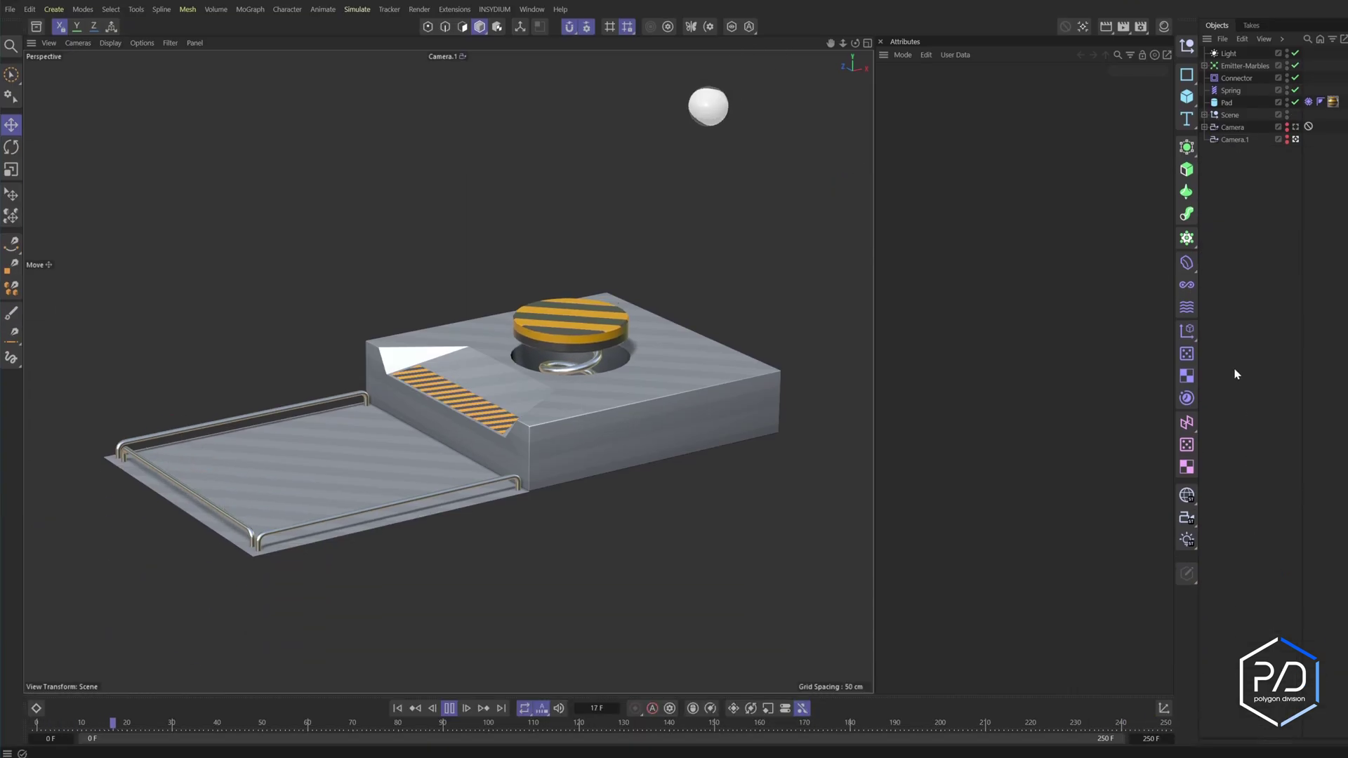
Step: Show the particle settings of the Emitter-Marbles object in the spring pad scene
click(1232, 66)
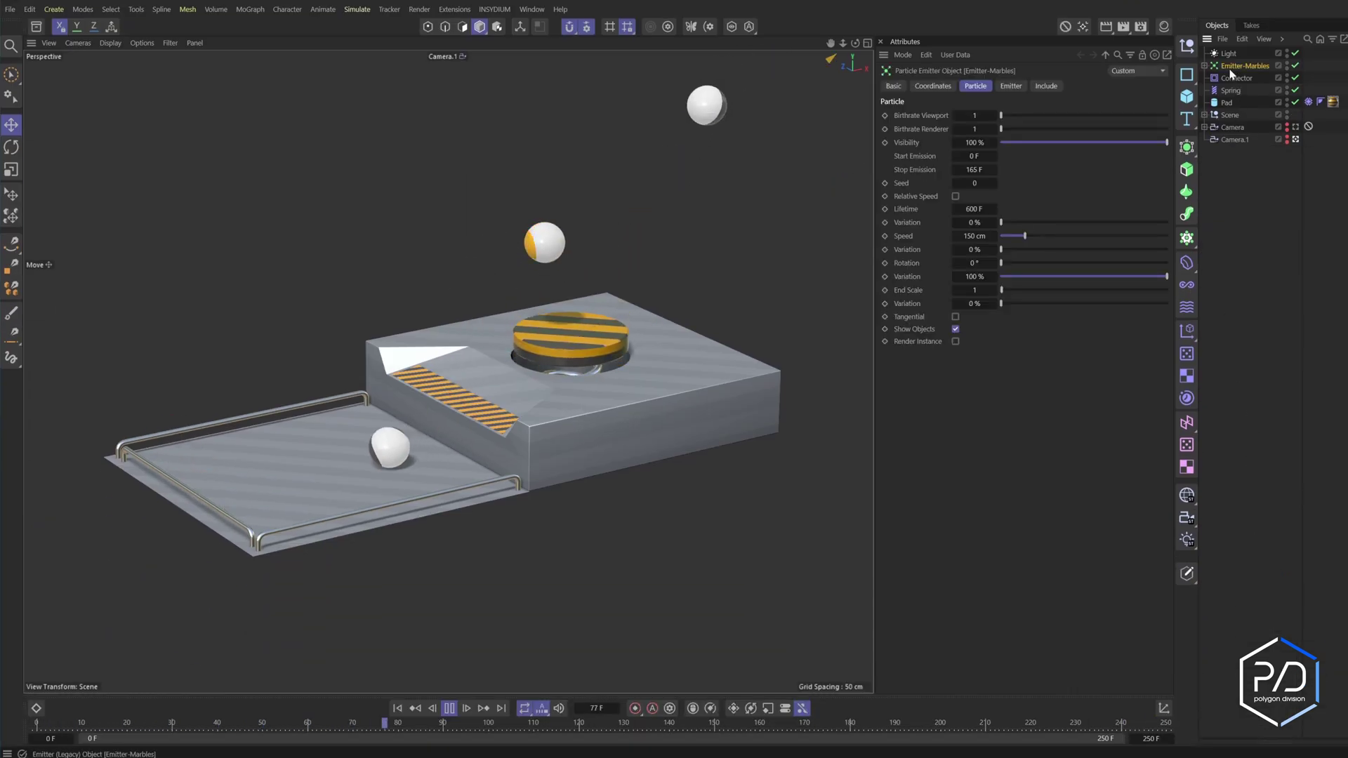